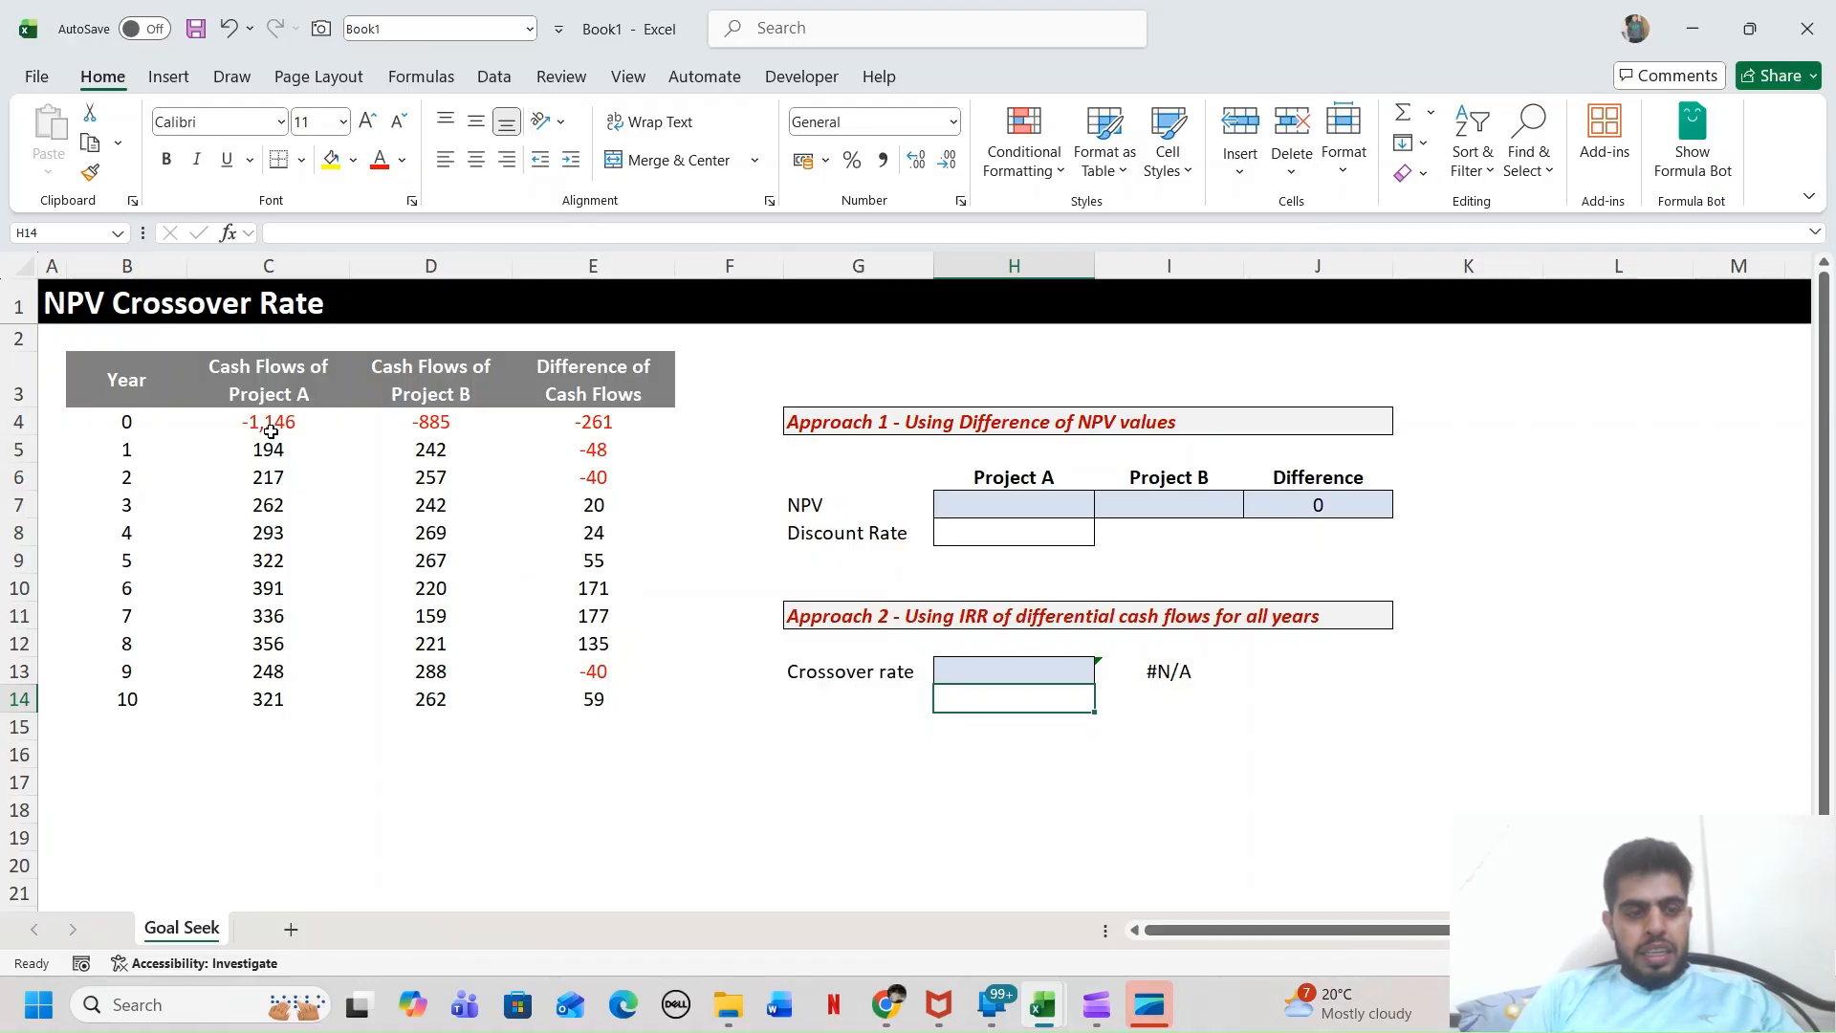
pyautogui.click(128, 367)
pyautogui.moveTo(128, 367); pyautogui.dragTo(622, 695)
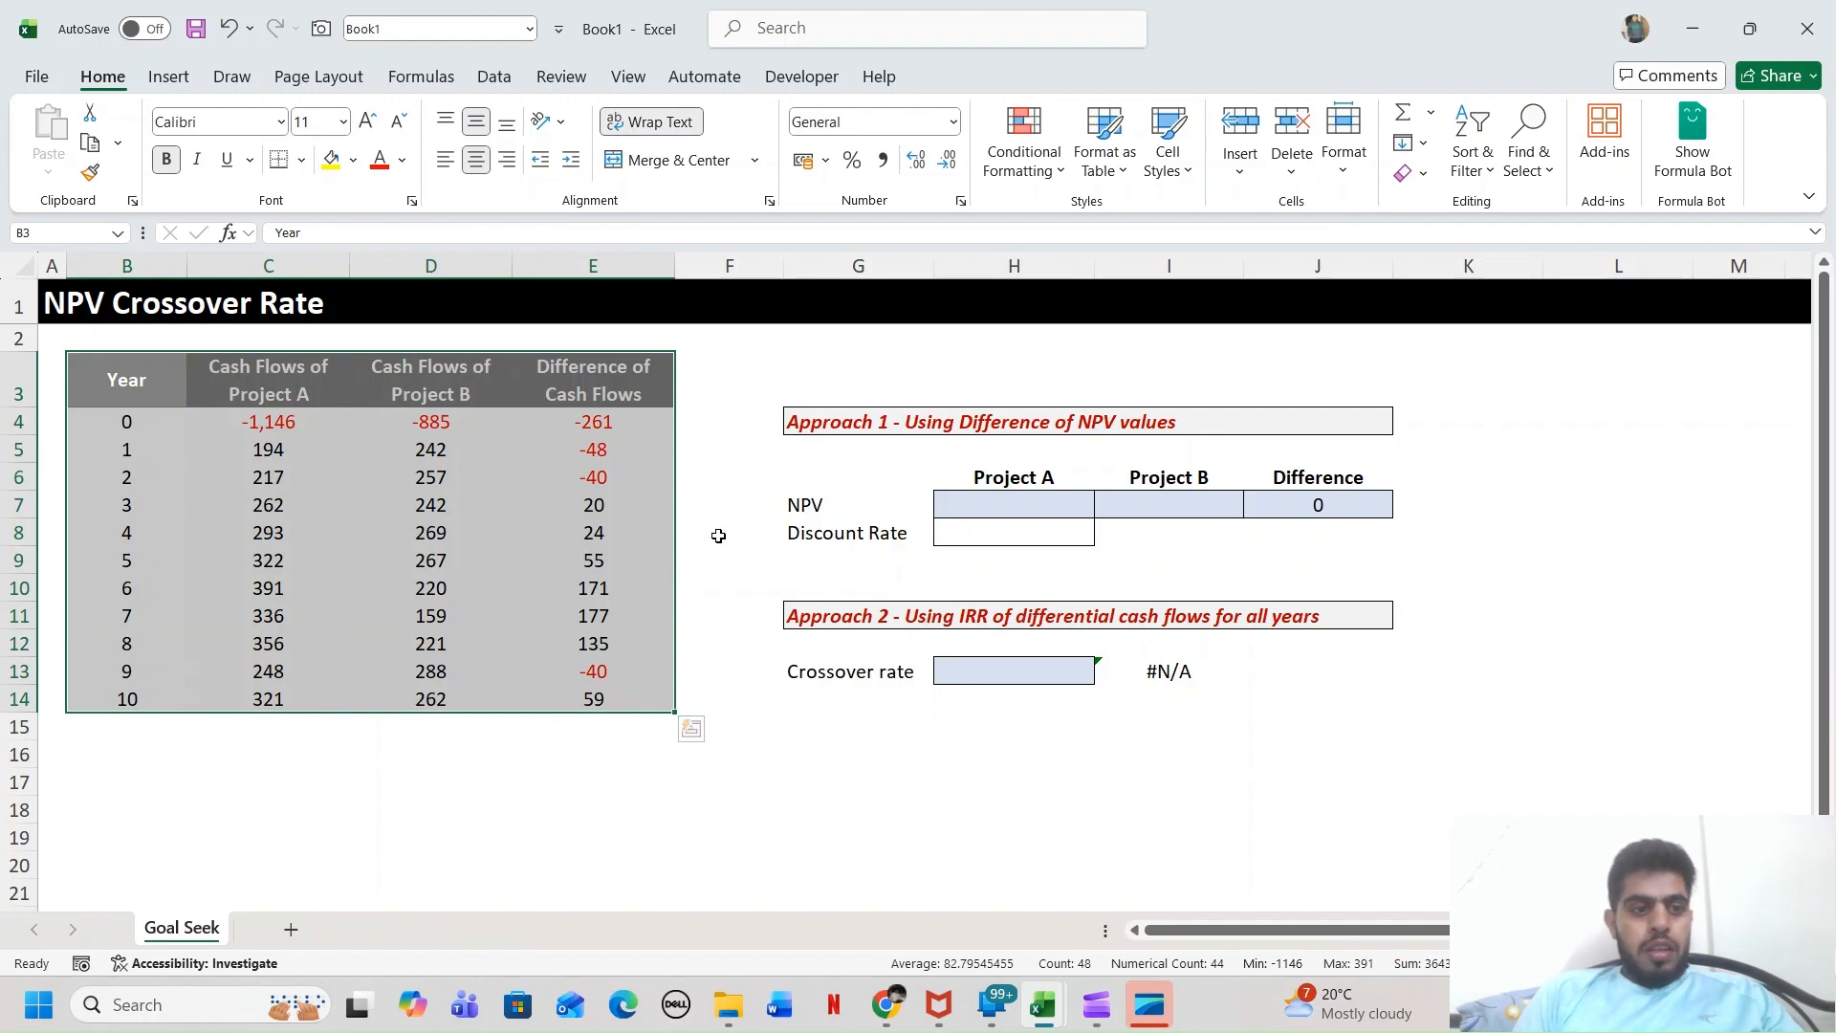
pyautogui.click(605, 419)
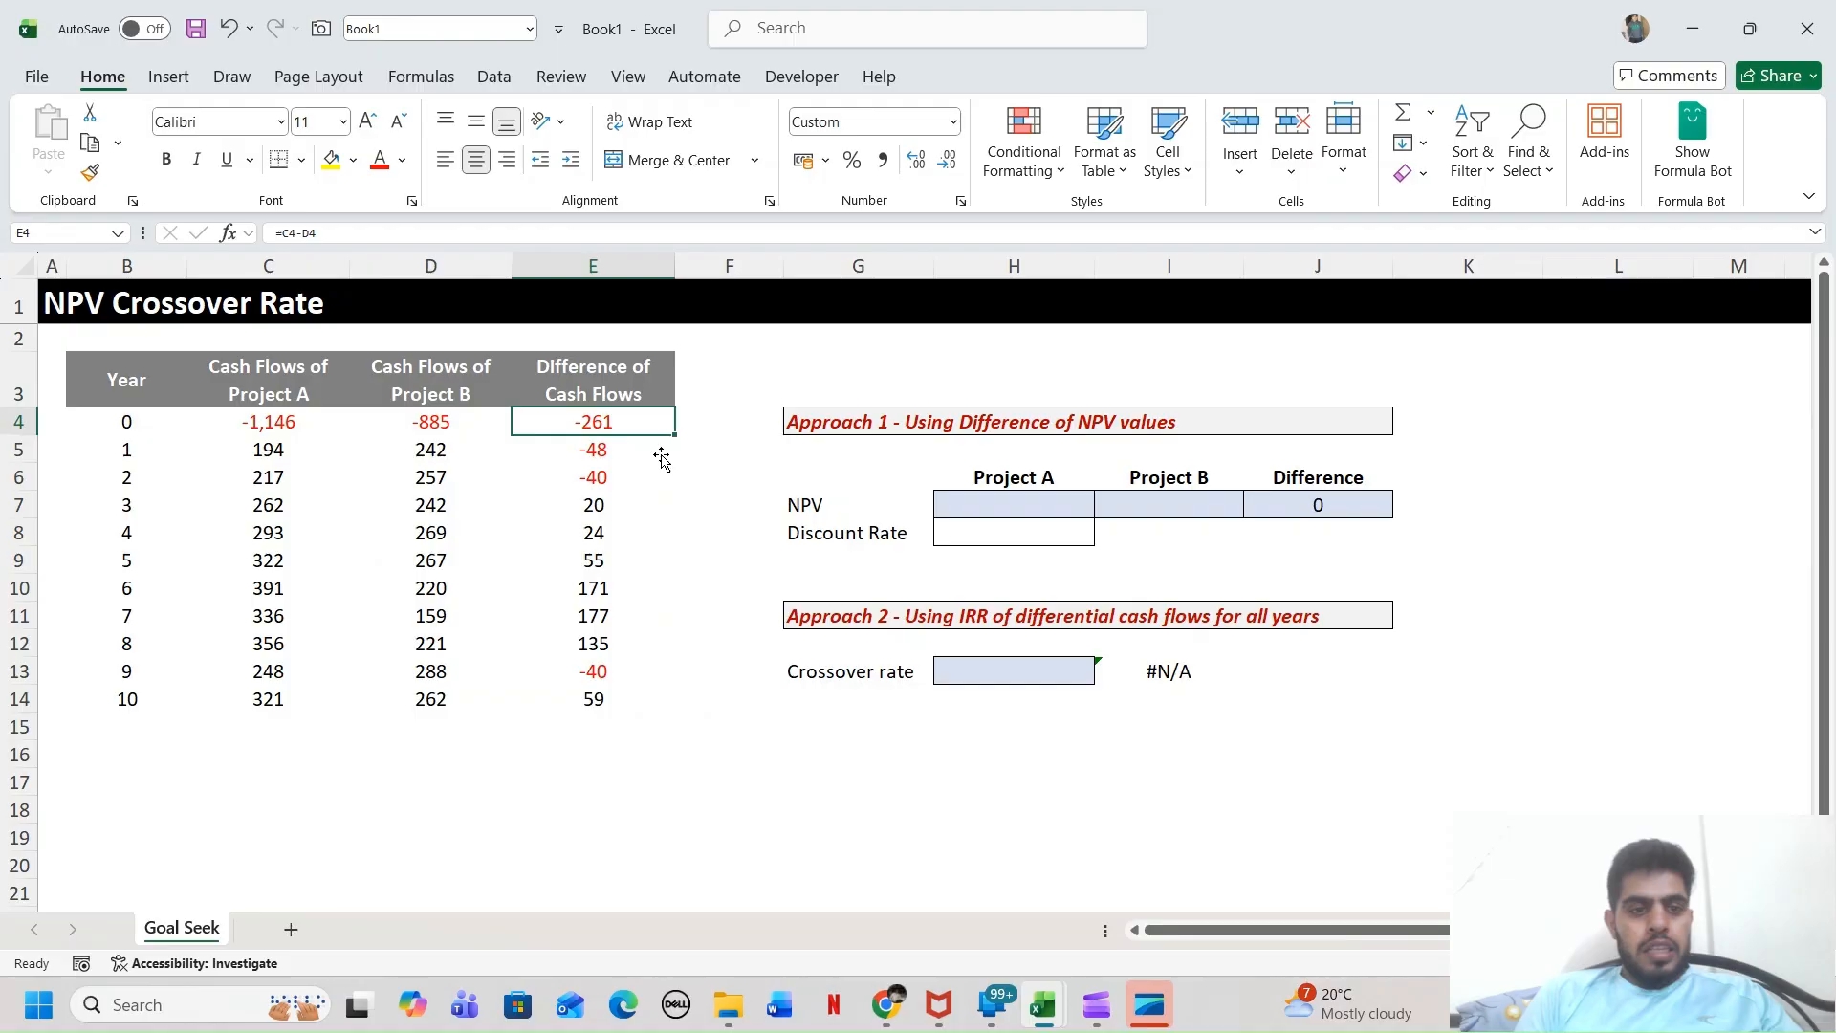
# - Calculate the crossover rate in H13 from the yearly cash flow differences with =IRR(E4:E14)
pyautogui.click(1006, 677)
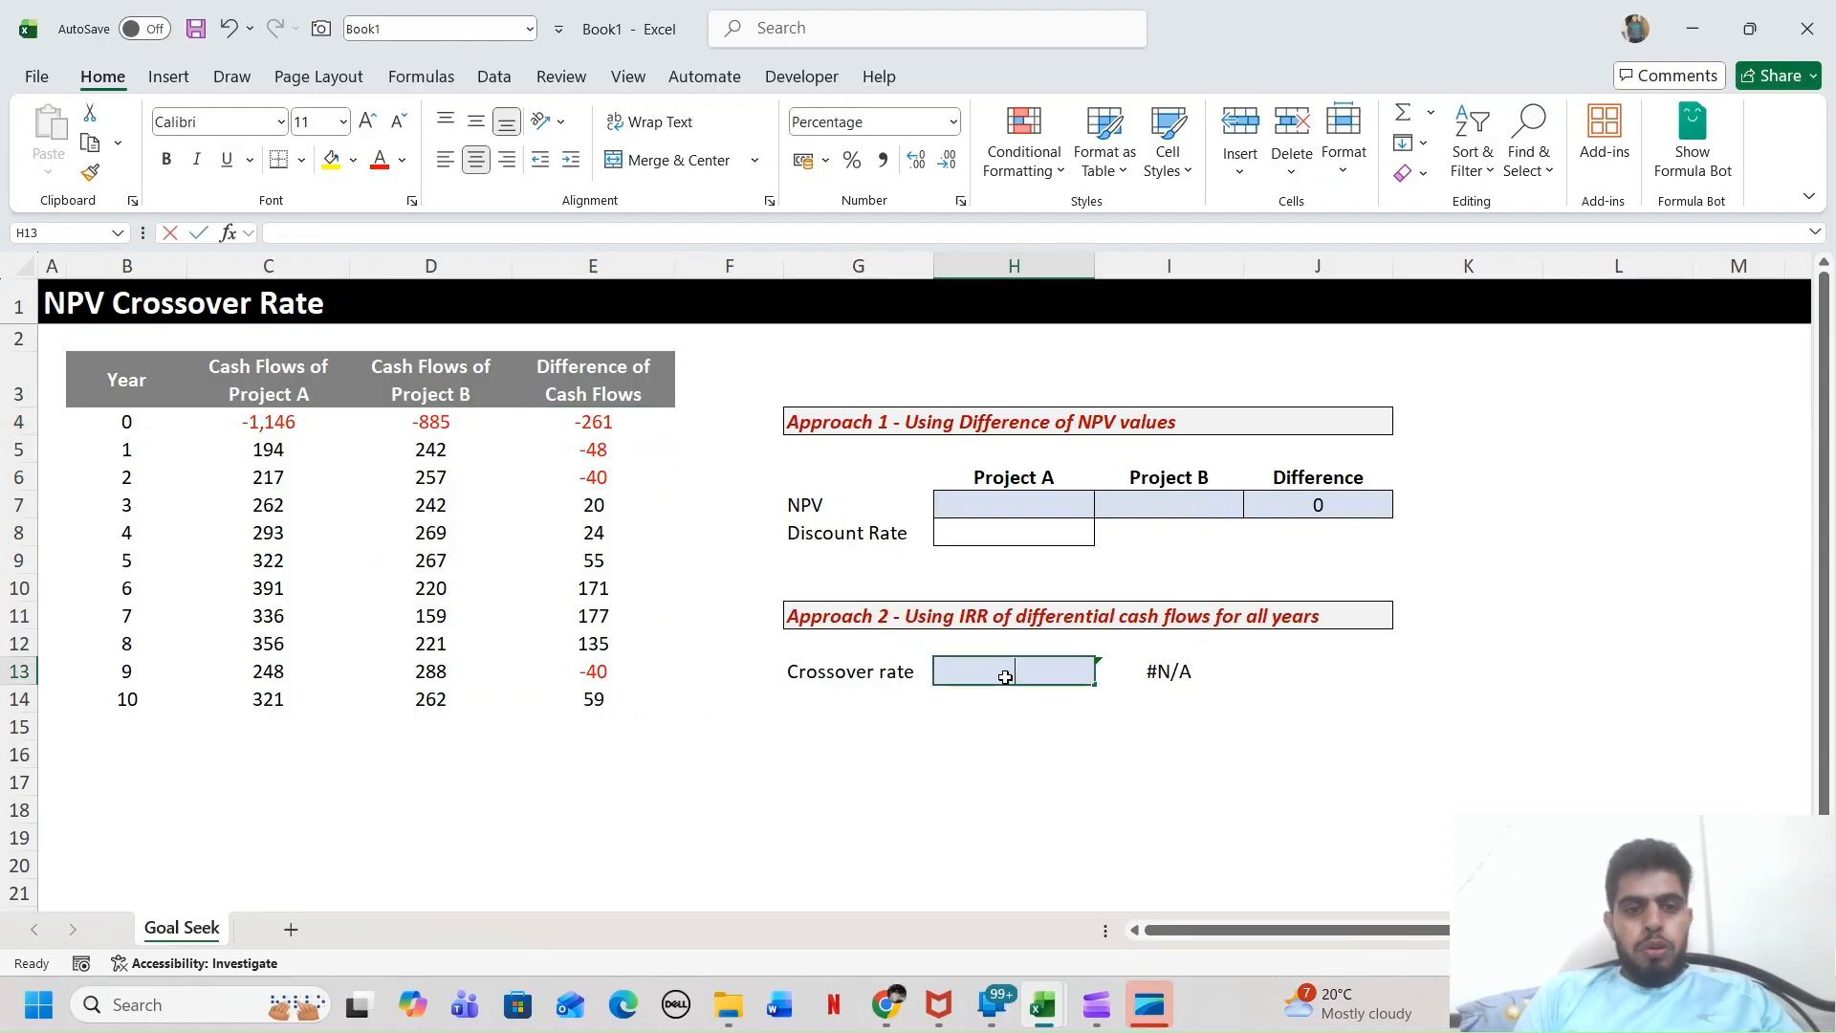
pyautogui.write('=')
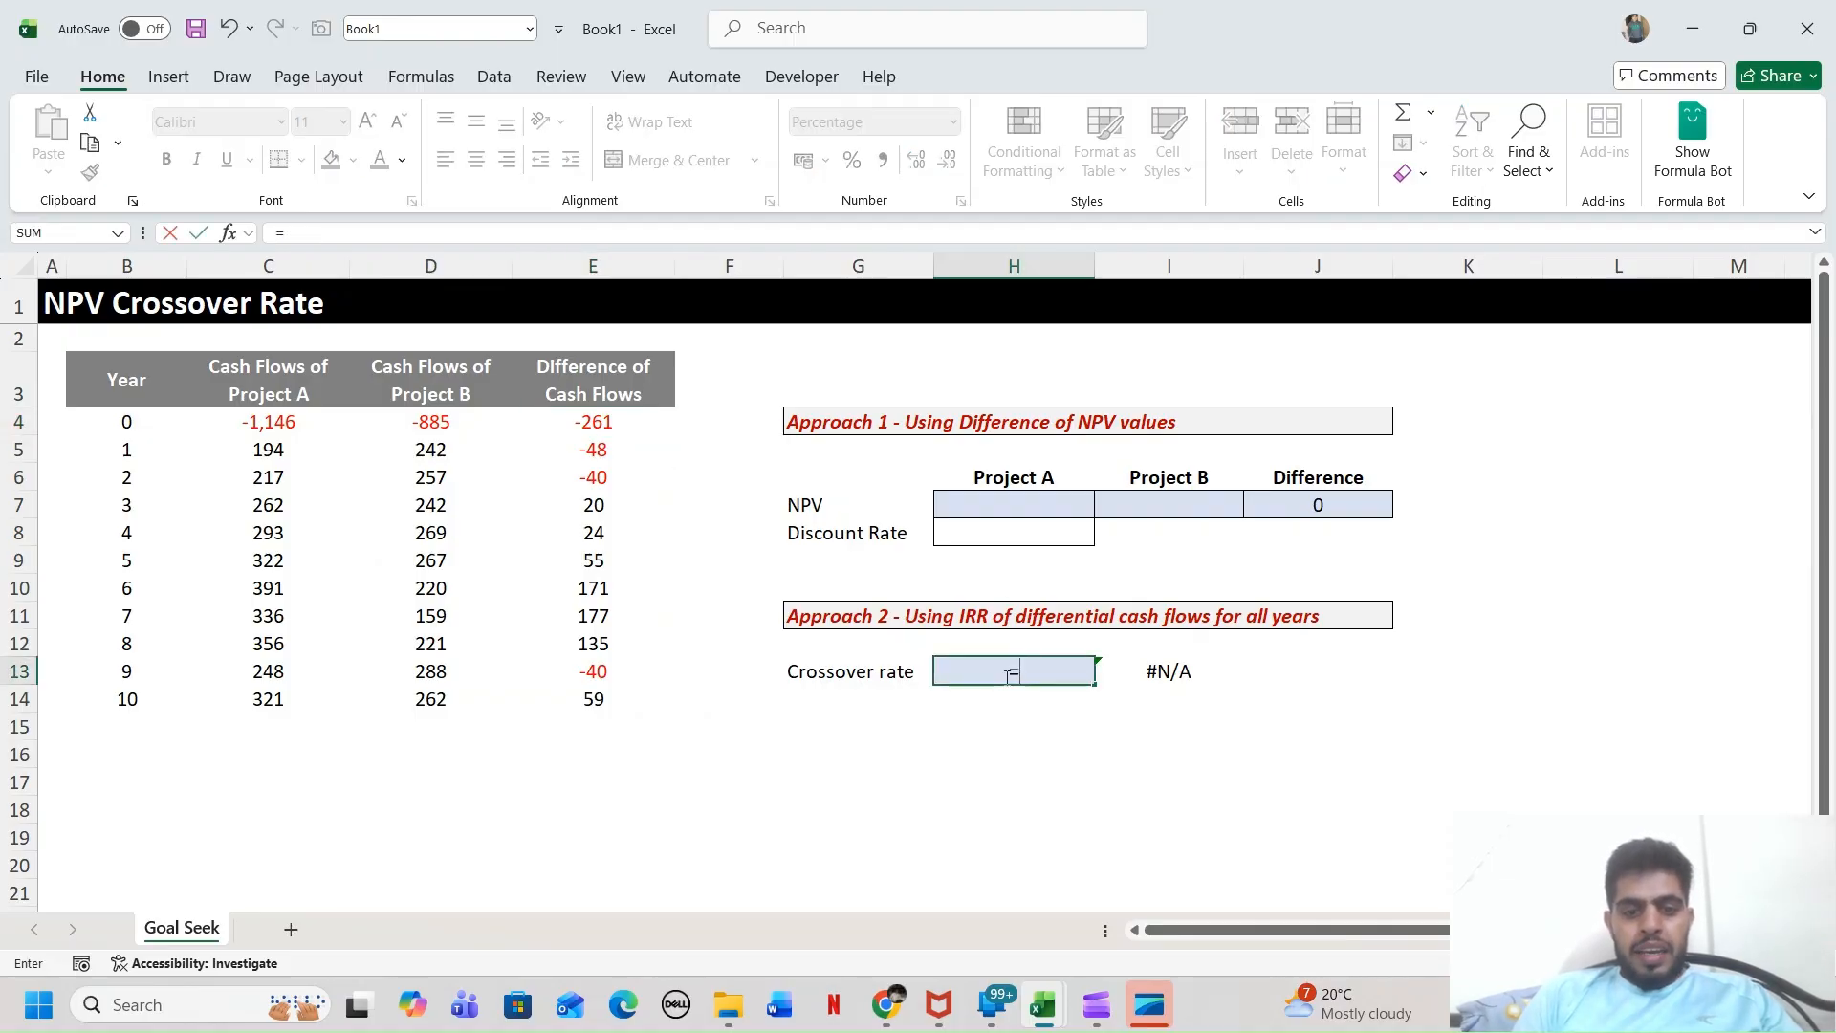
pyautogui.write('irr')
pyautogui.press('Tab')
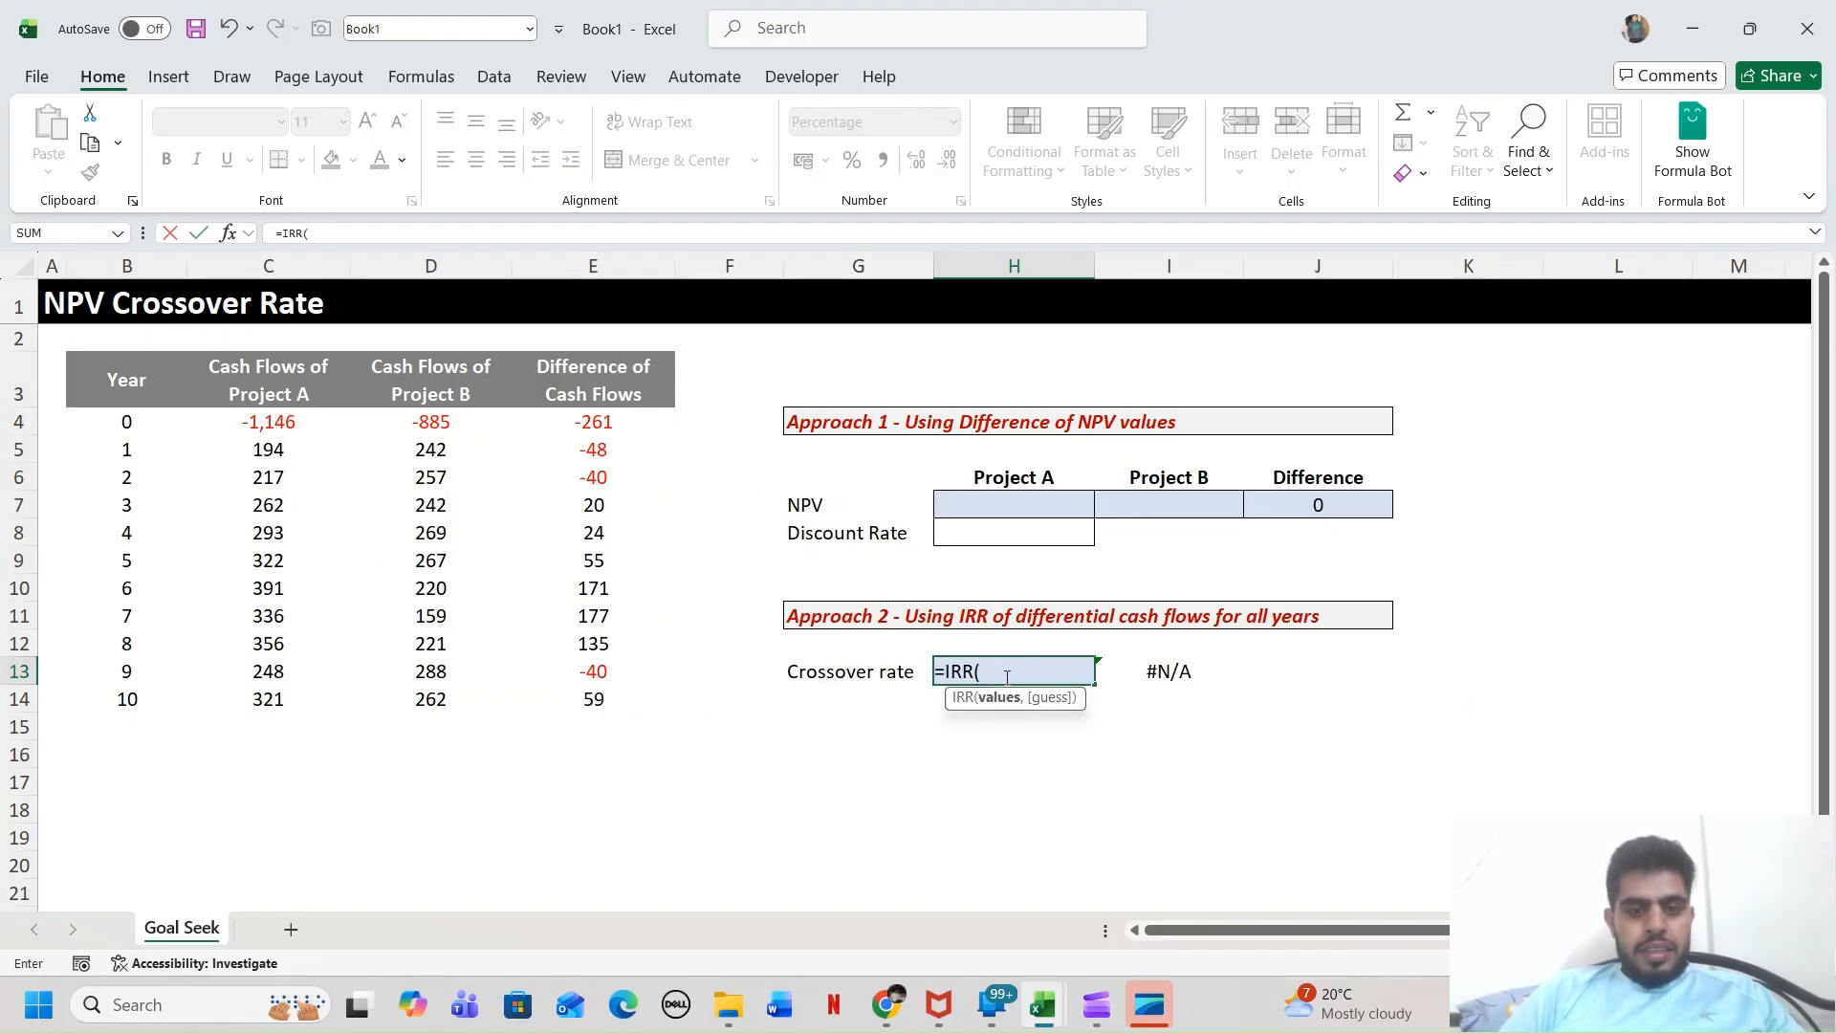
pyautogui.press('Left')
pyautogui.press('Left')
pyautogui.press('Left')
pyautogui.hotkey('ctrl', 'Up')
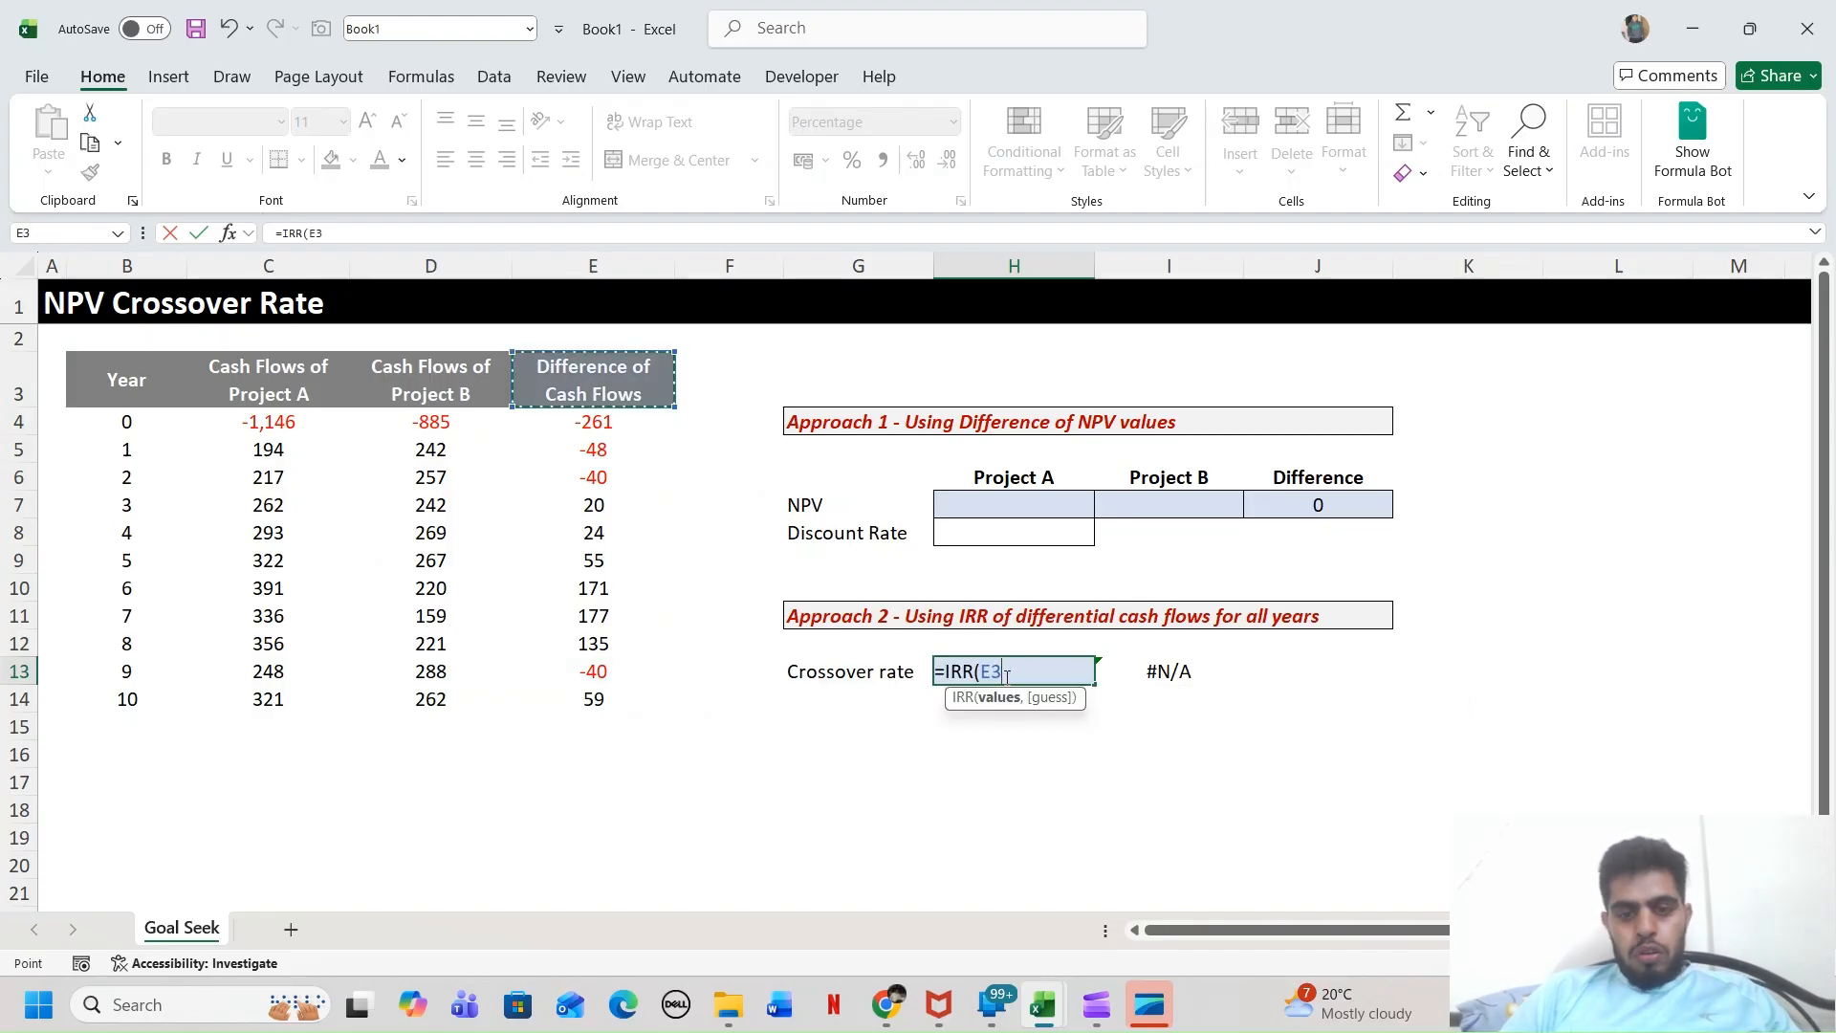
pyautogui.press('Down')
pyautogui.hotkey('ctrl', 'shift', 'Down')
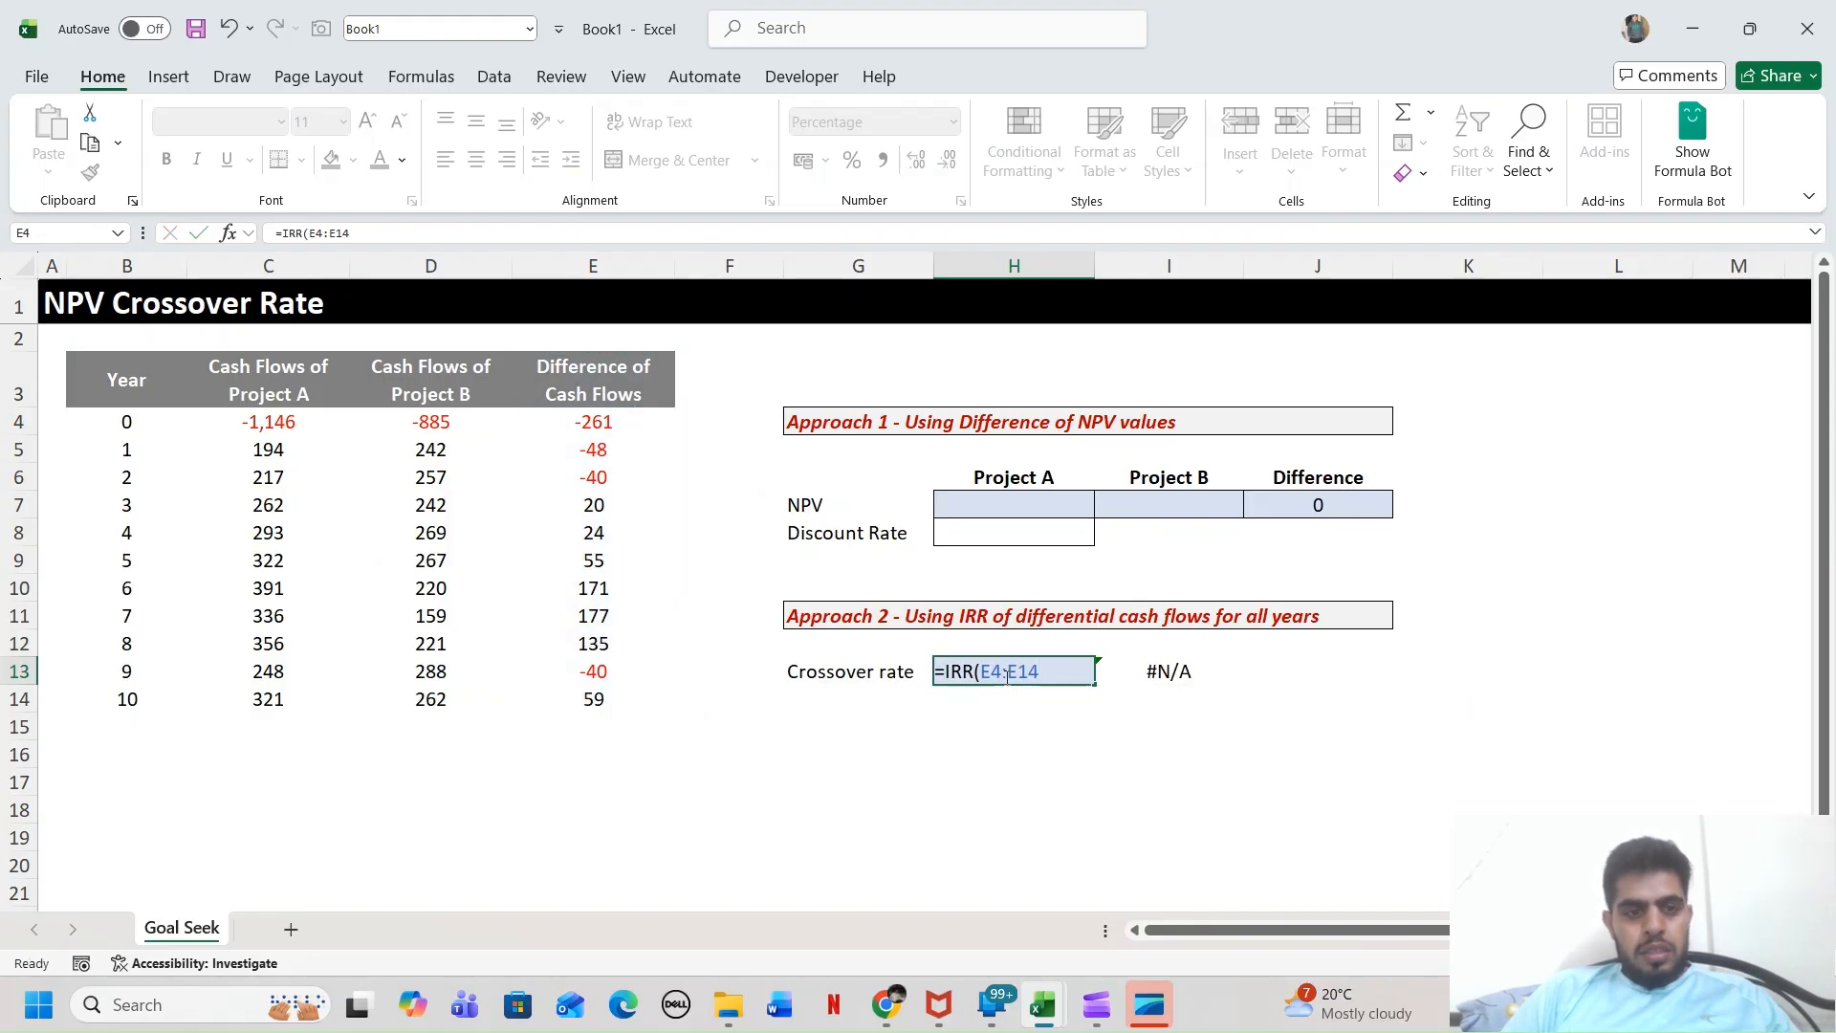
pyautogui.hotkey('ctrl', 'Return')
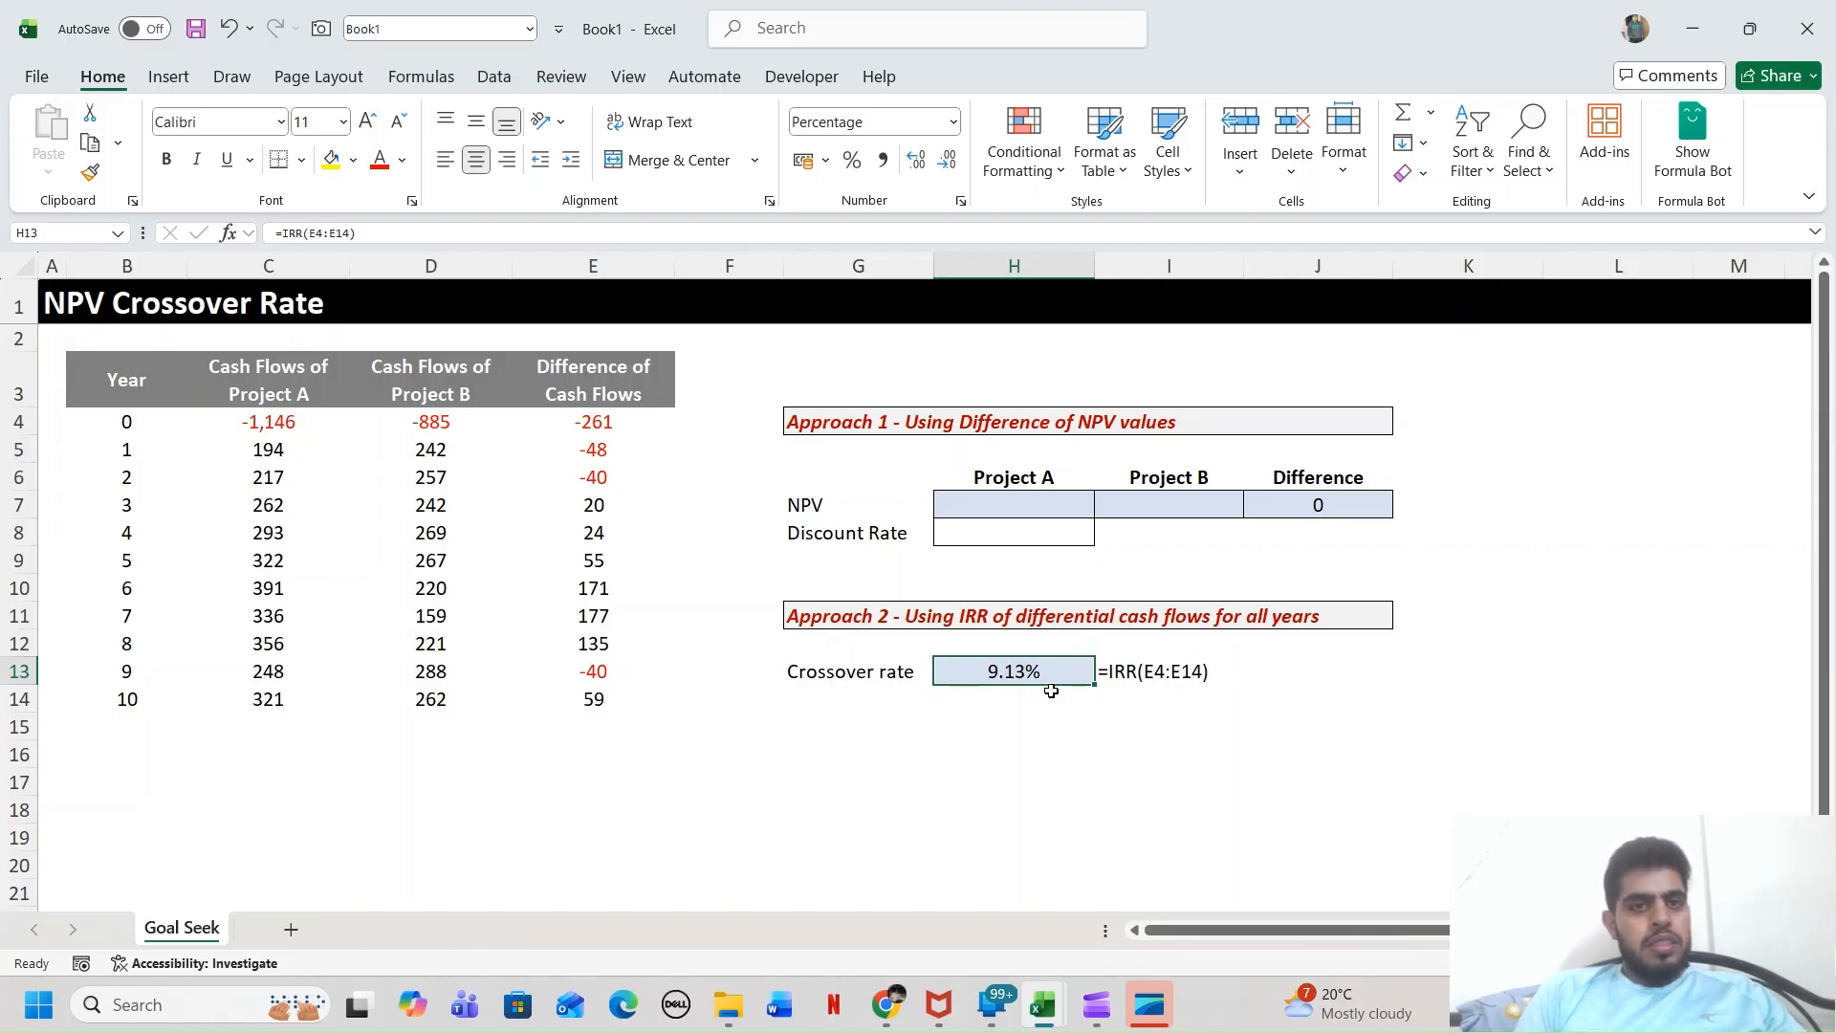
# - Set the discount rate in H8 to 10%
pyautogui.click(1010, 507)
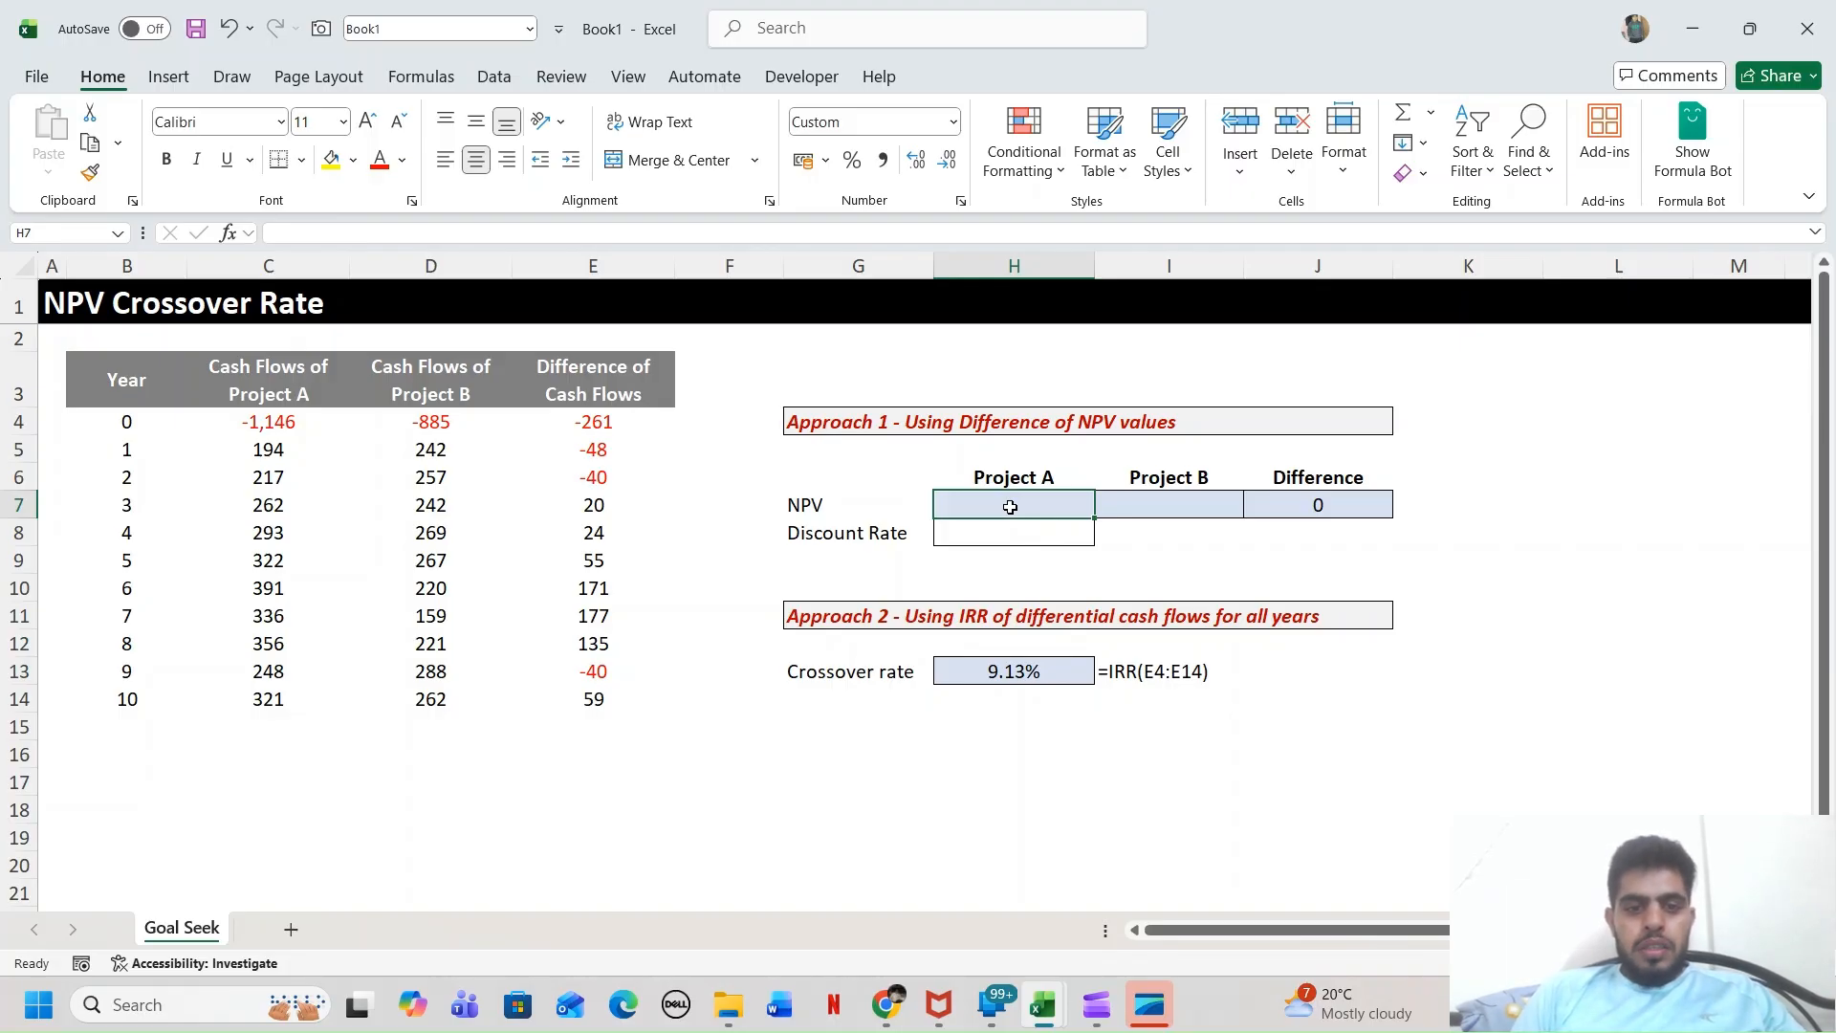
pyautogui.press('Down')
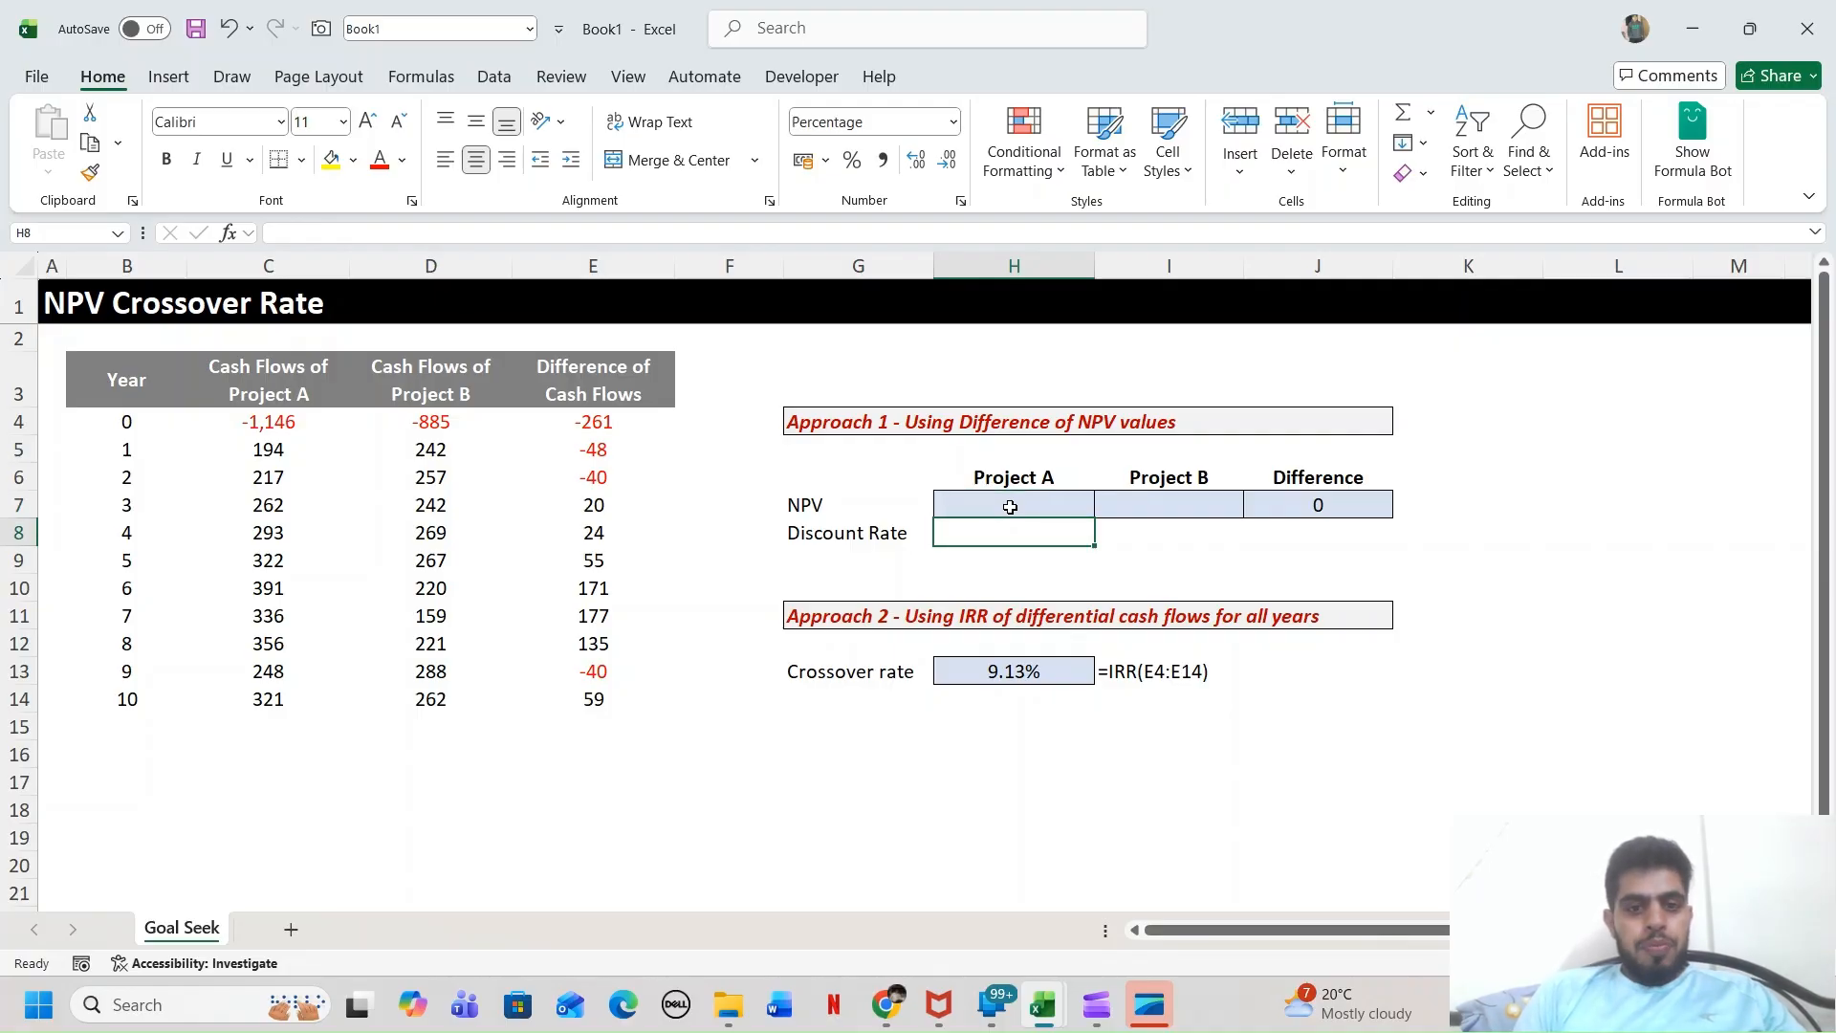
pyautogui.write('1')
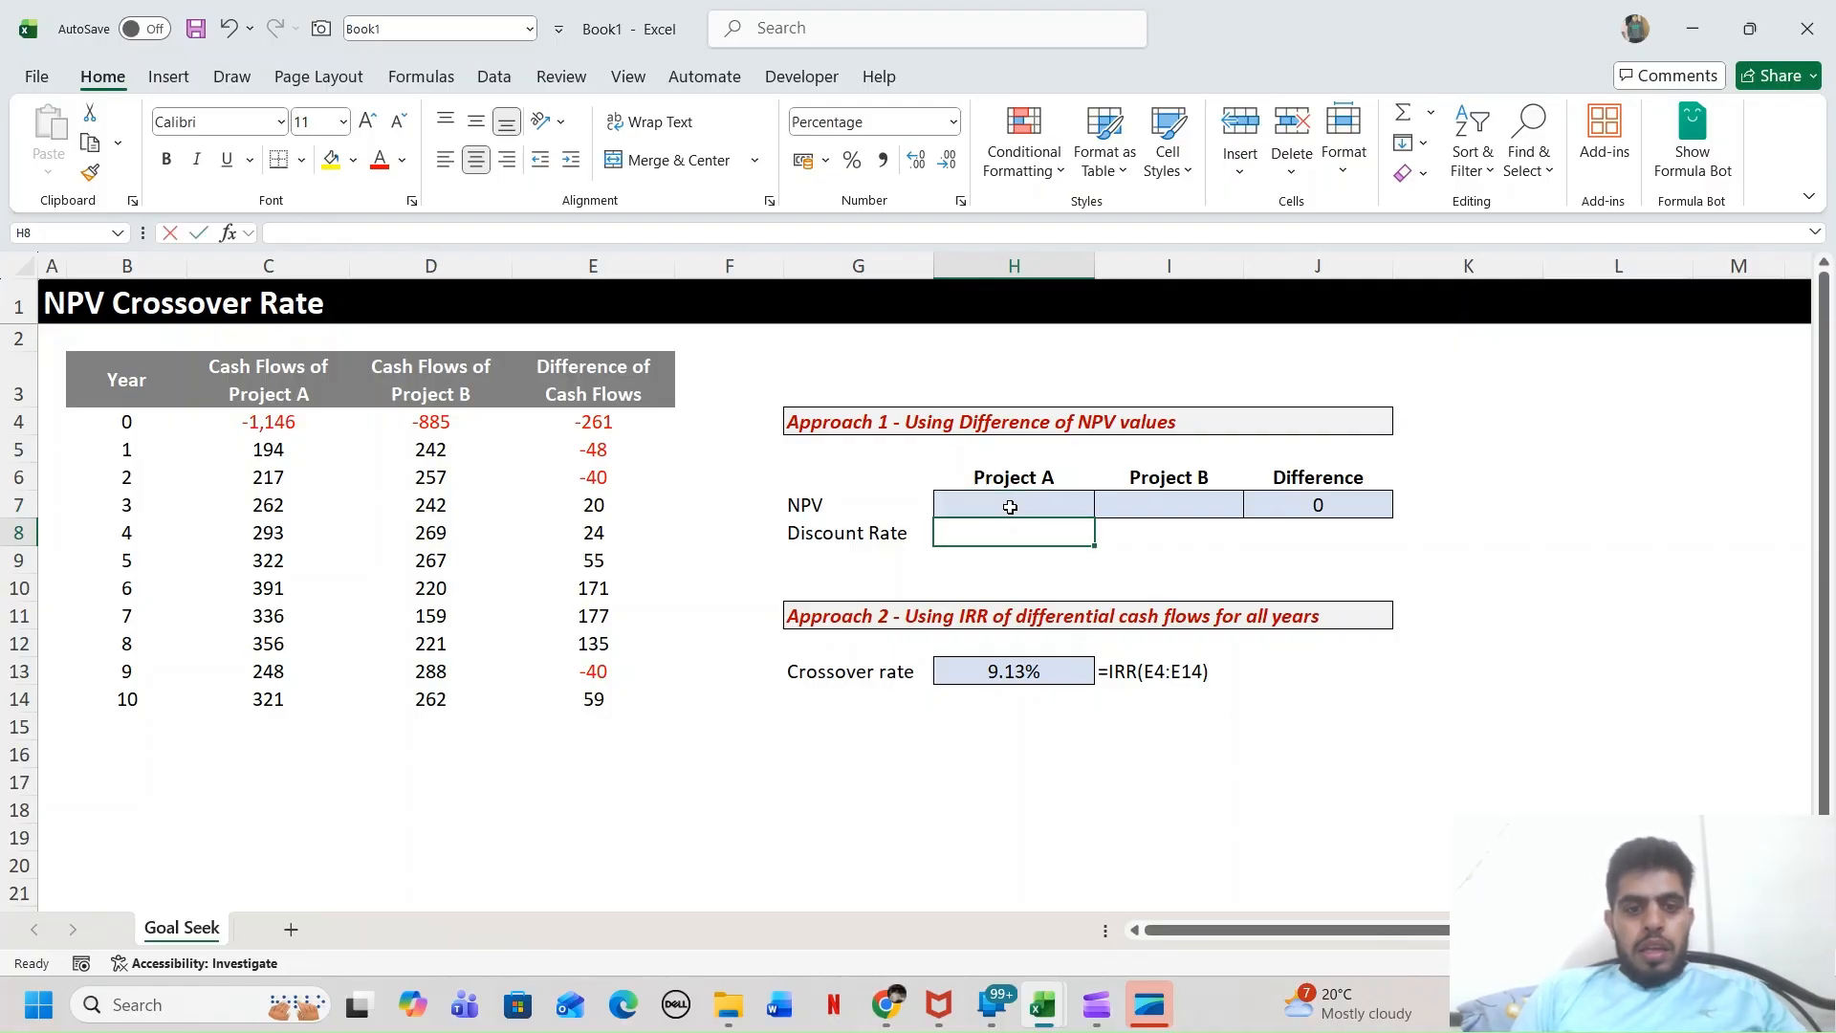
pyautogui.write('0')
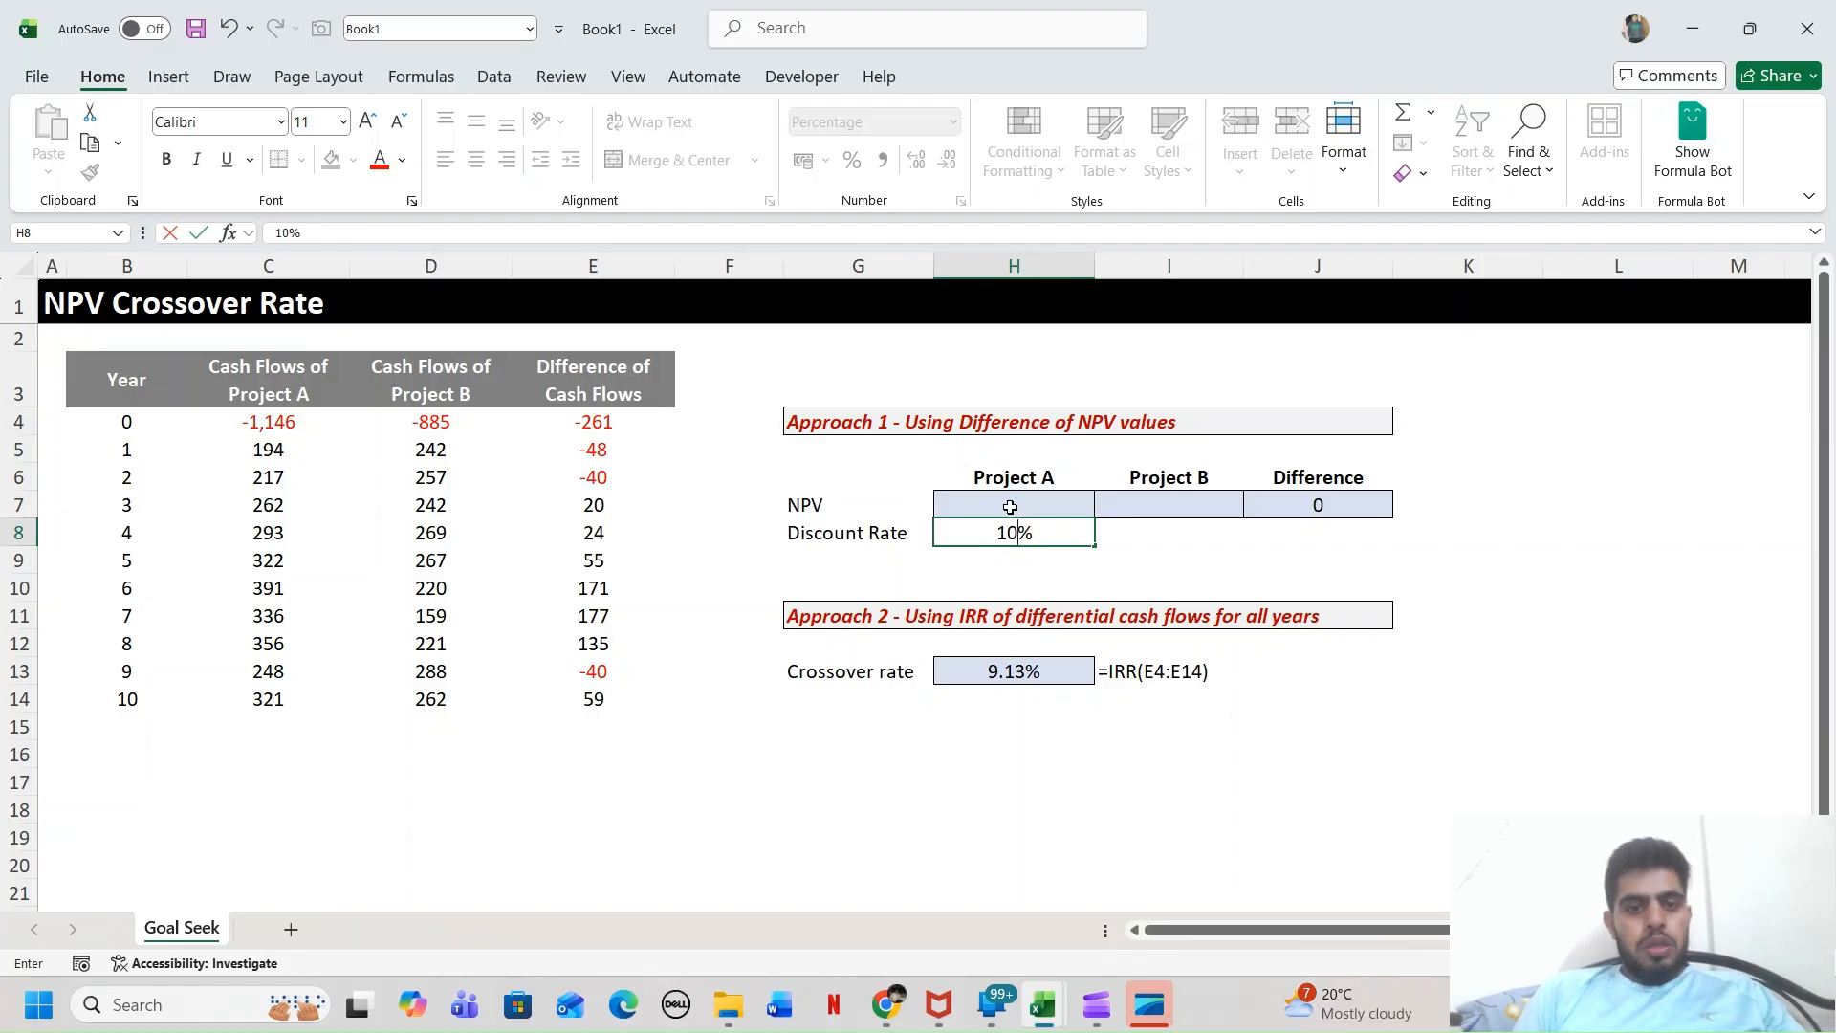
pyautogui.press('Up')
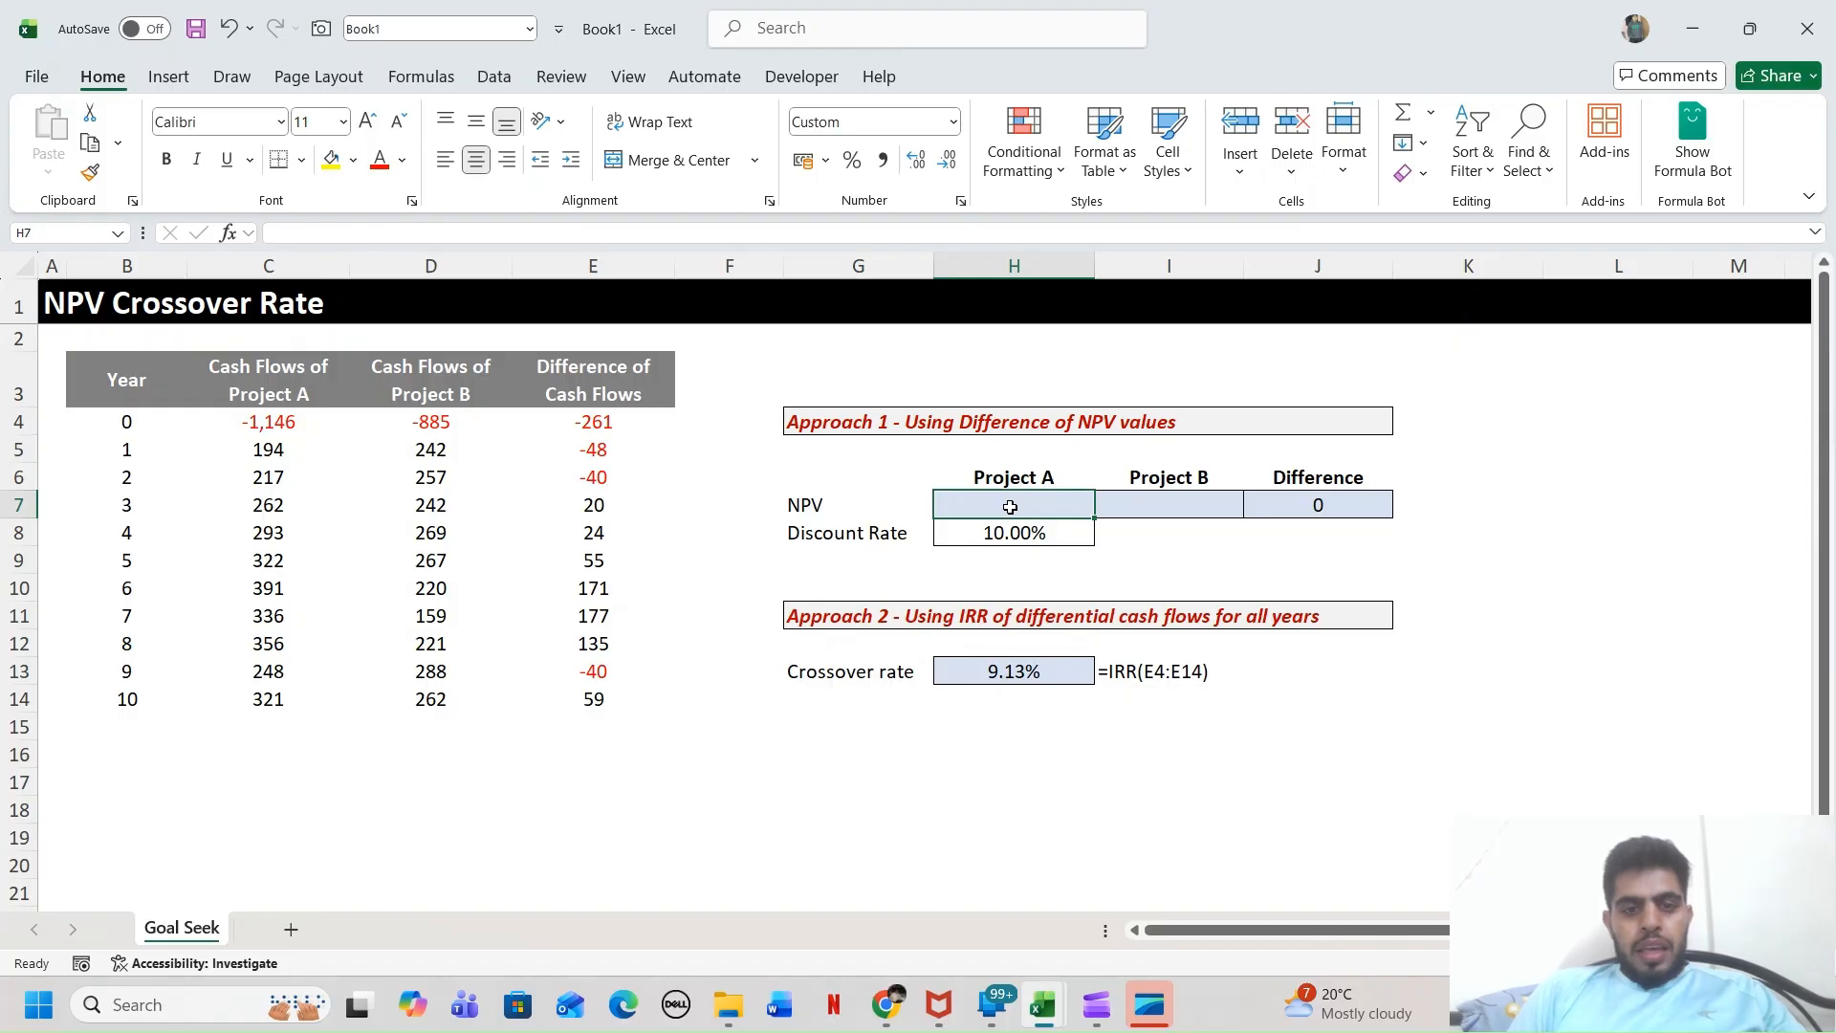
# - Calculate Project A's NPV in H7 with =NPV($H$8,C5:C14)+C4, keeping the discount rate reference absolute
pyautogui.write('=')
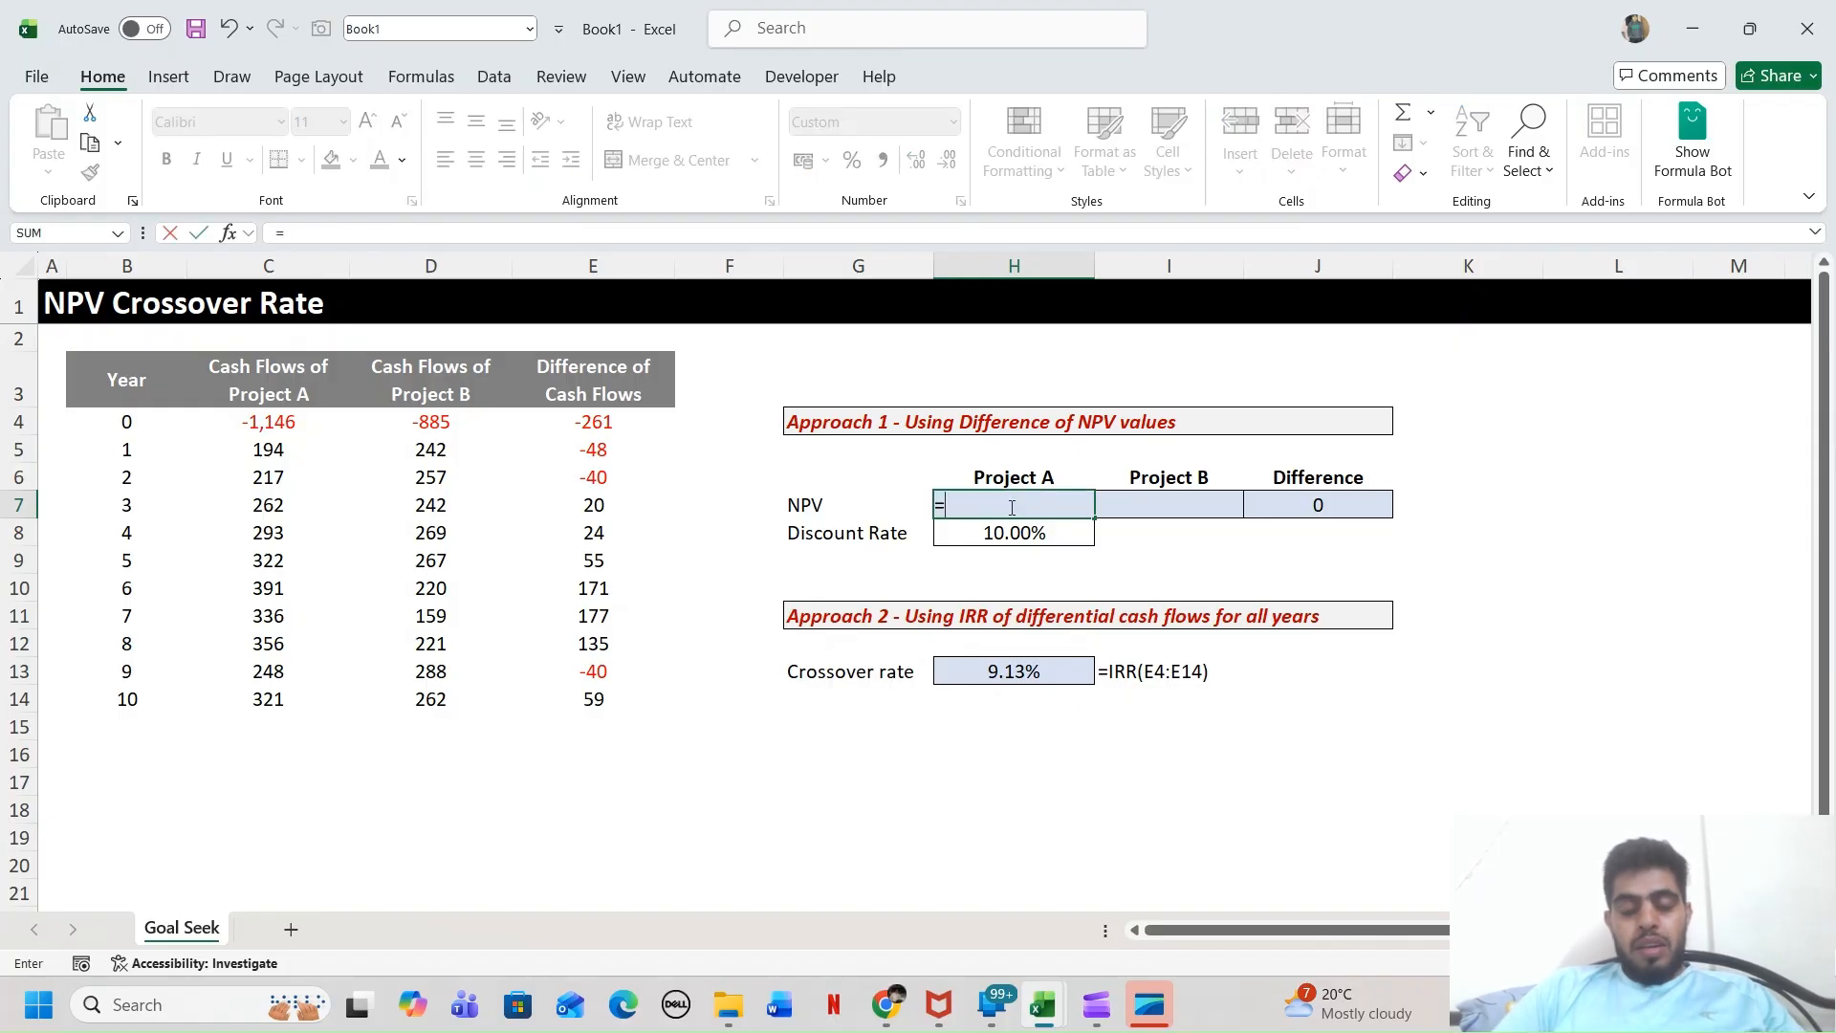
pyautogui.write('npv')
pyautogui.press('Tab')
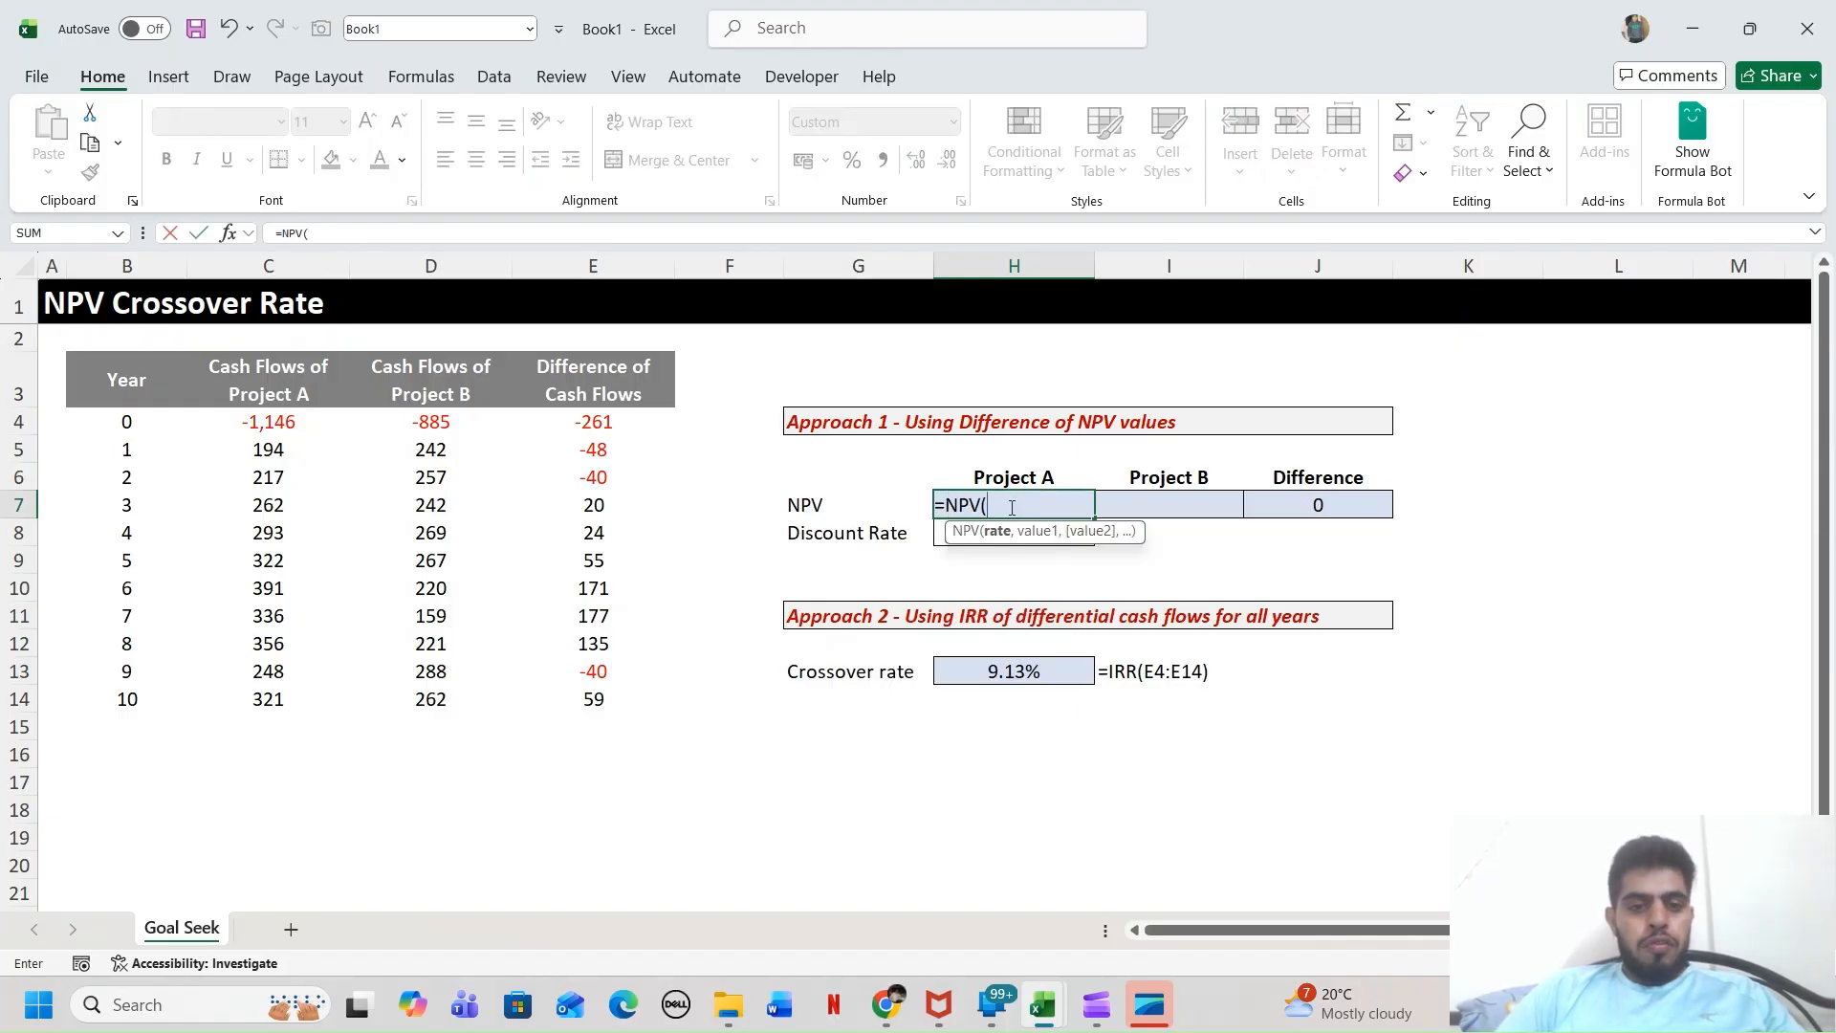
pyautogui.press('Down')
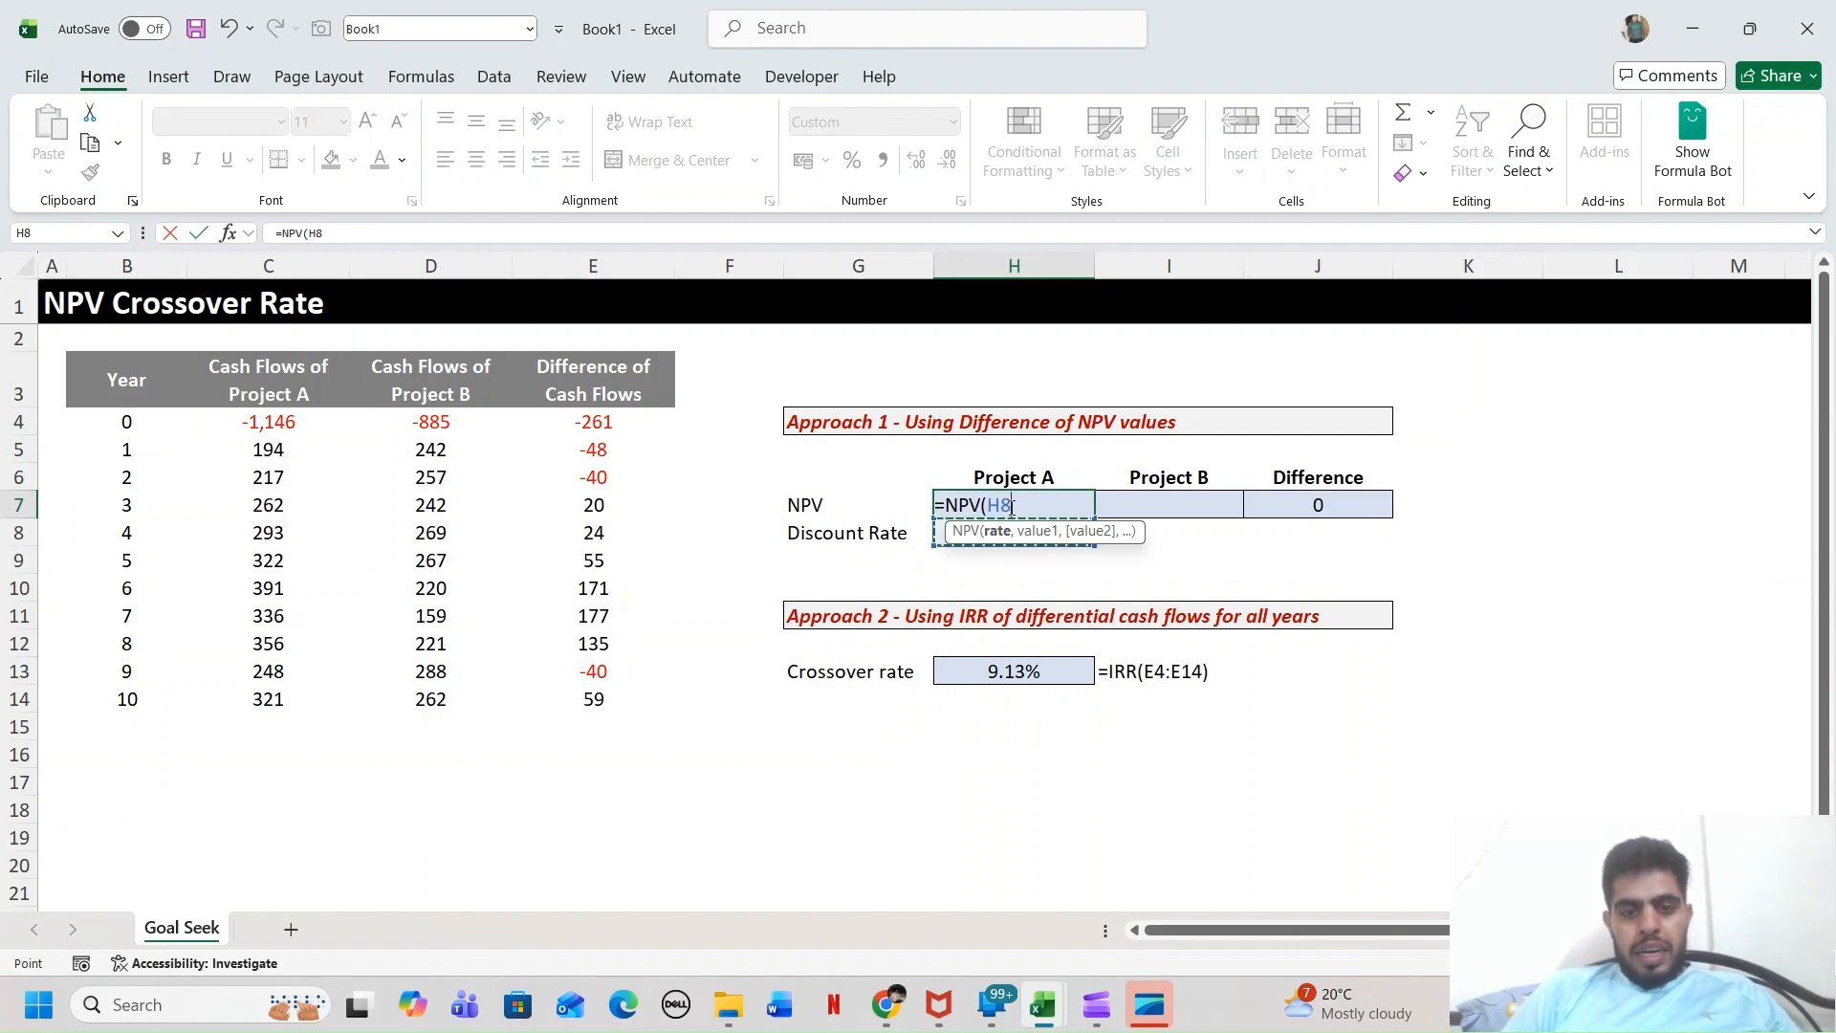
pyautogui.press('F4')
pyautogui.write(',')
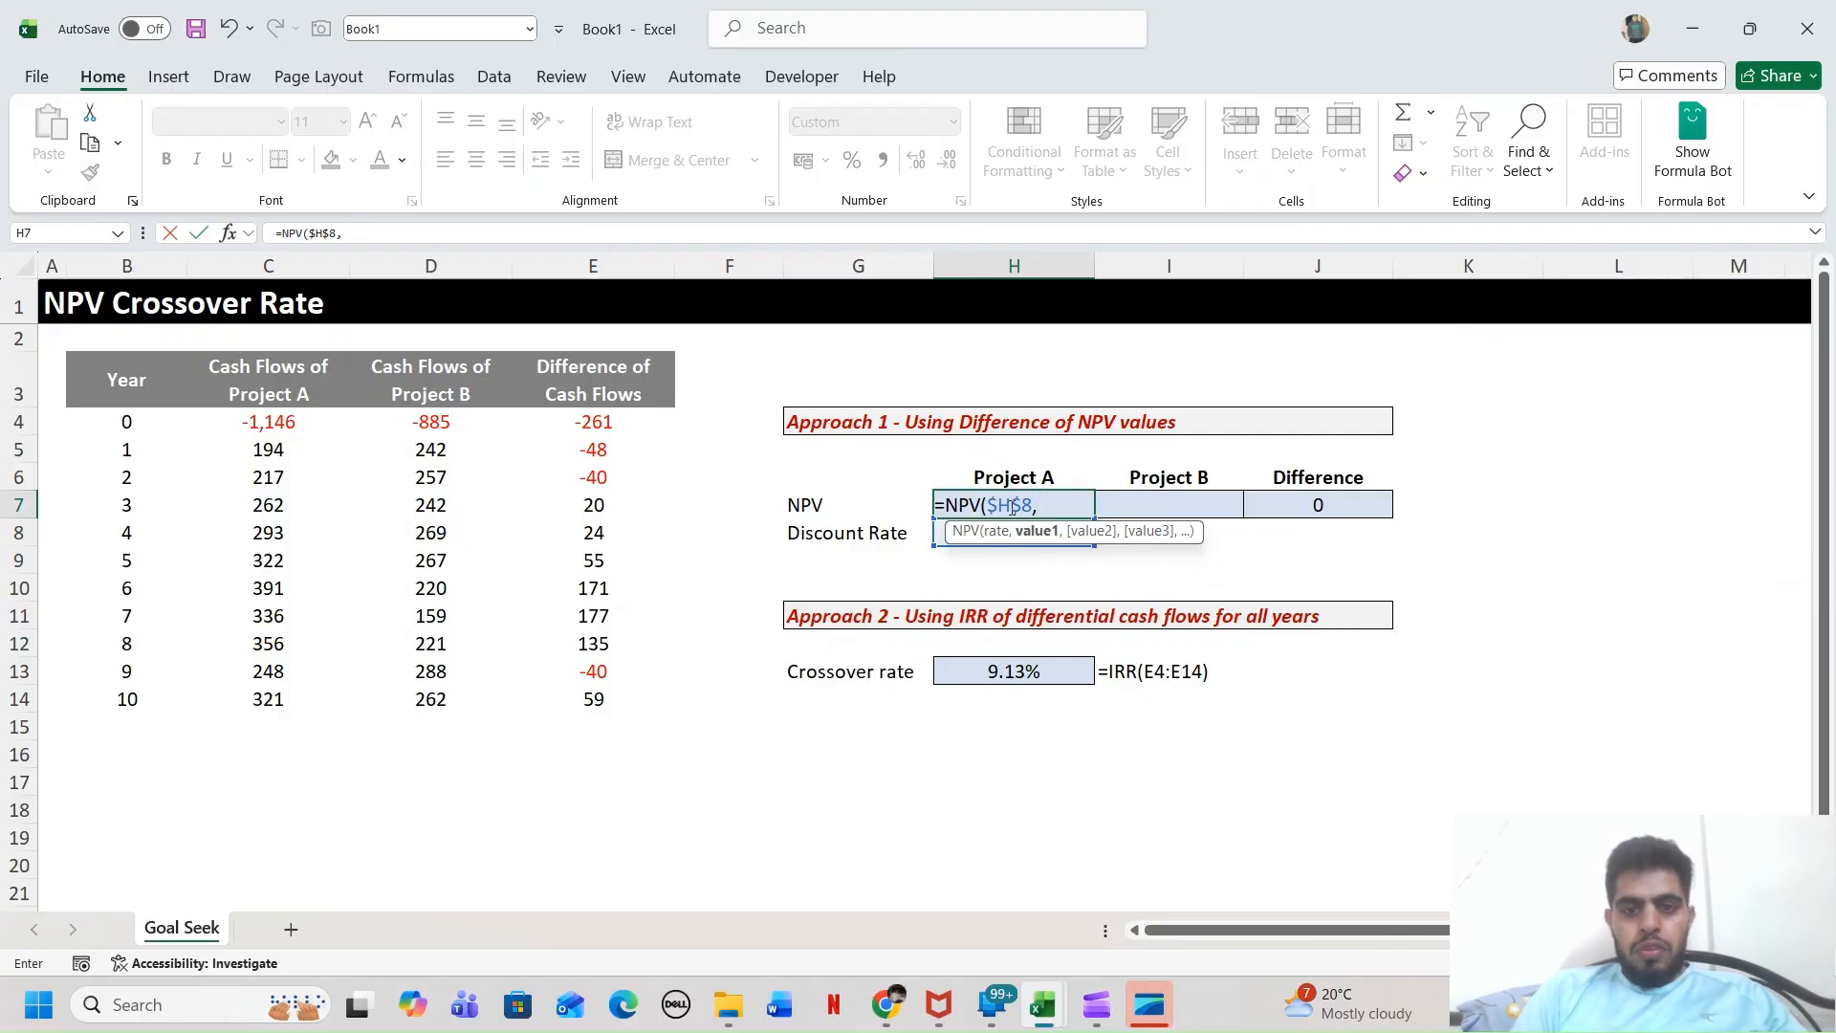
pyautogui.click(268, 447)
pyautogui.hotkey('ctrl', 'shift', 'Down')
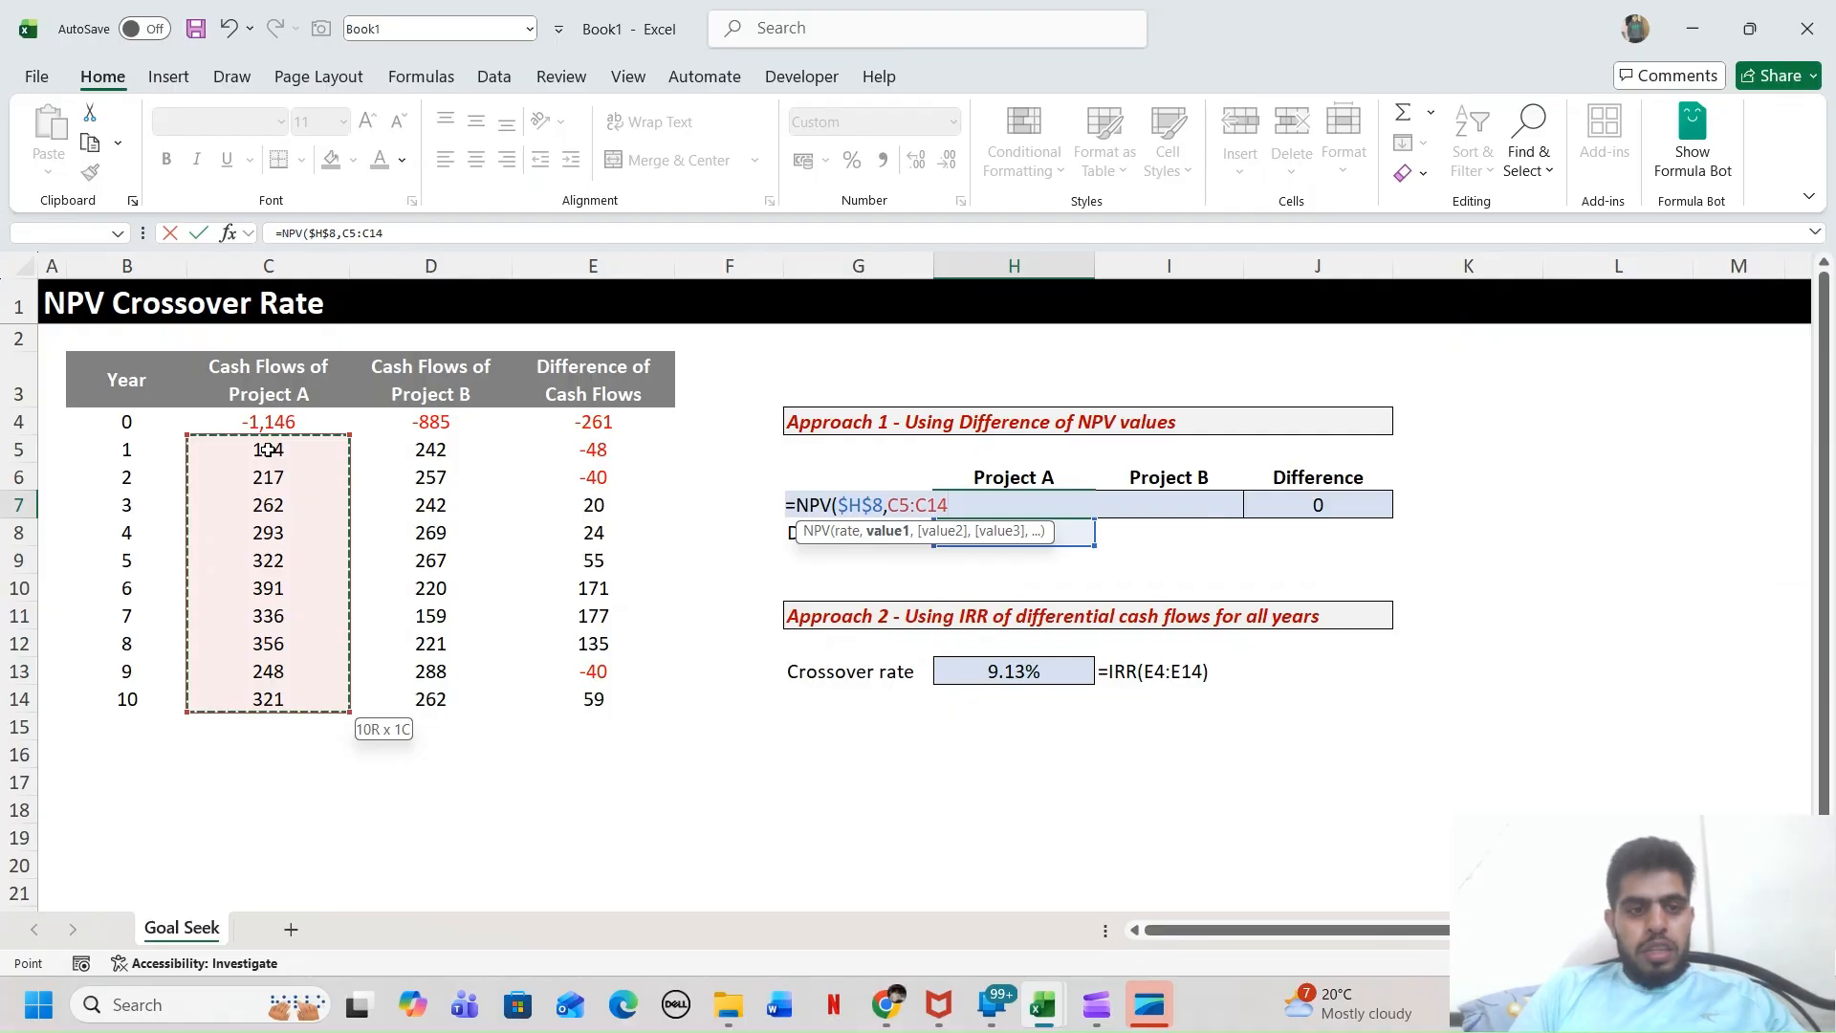
pyautogui.write(')+')
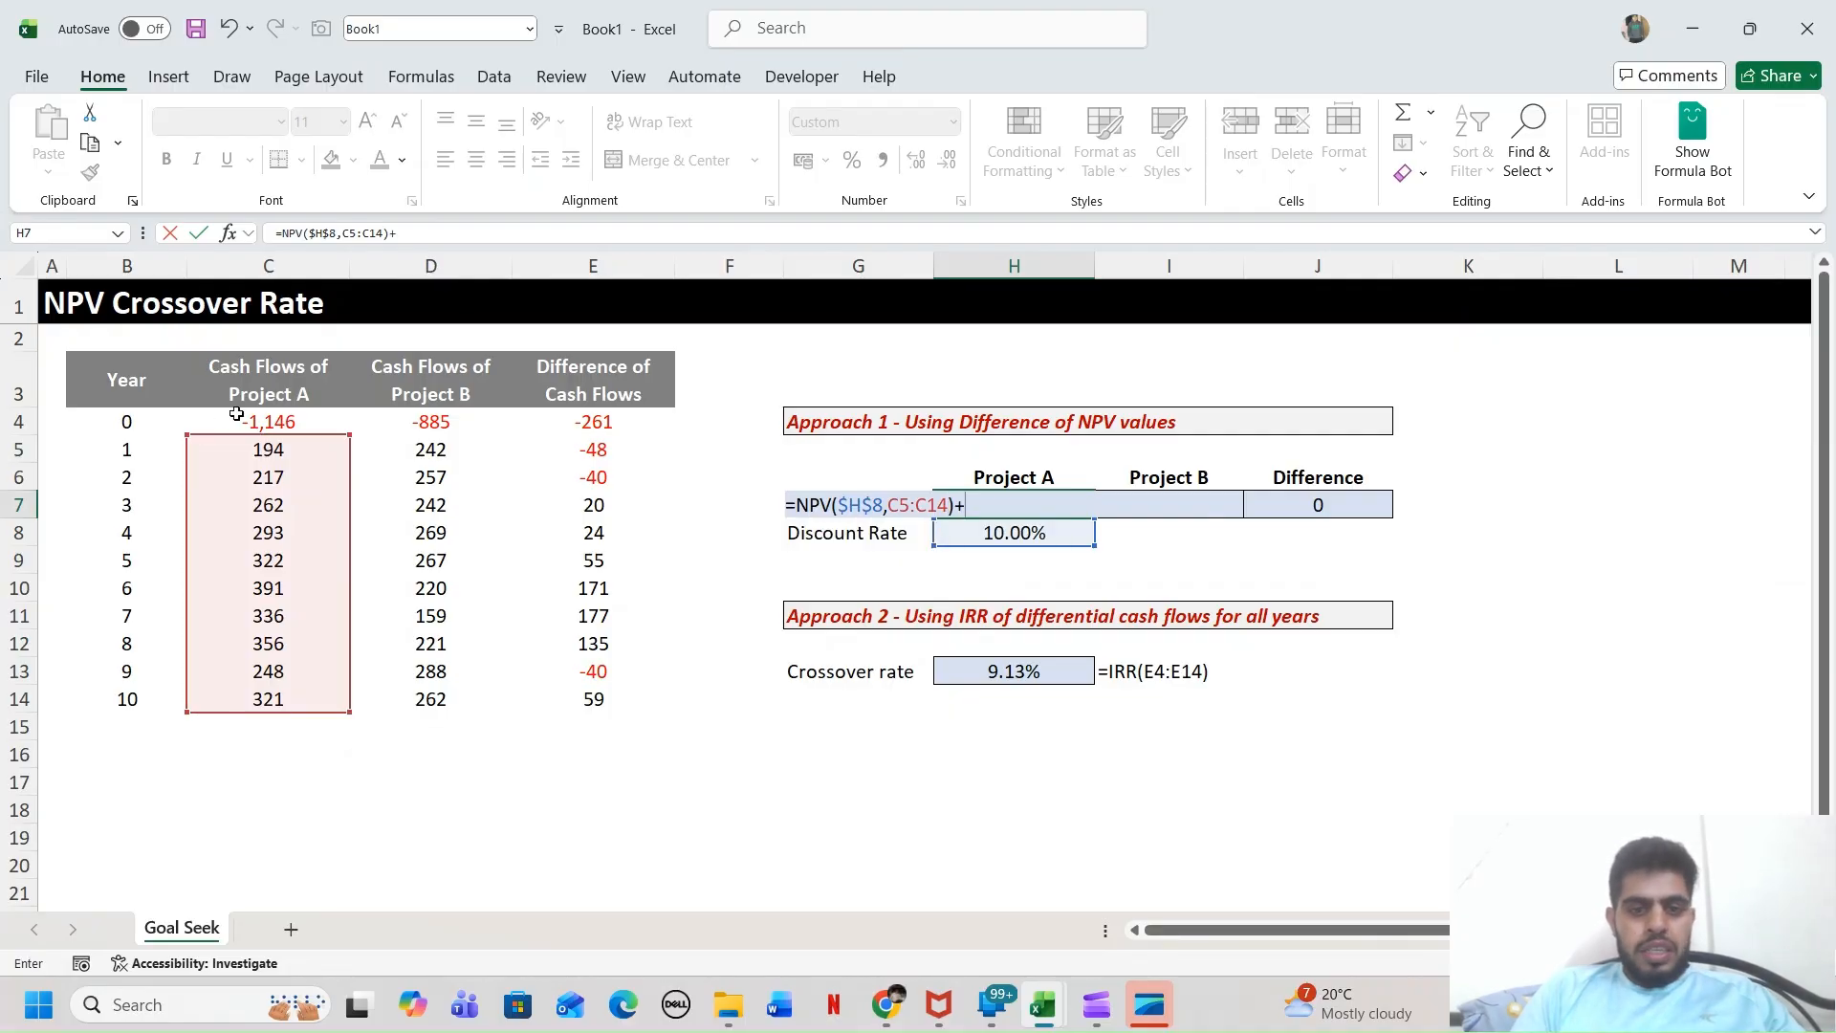
pyautogui.click(240, 422)
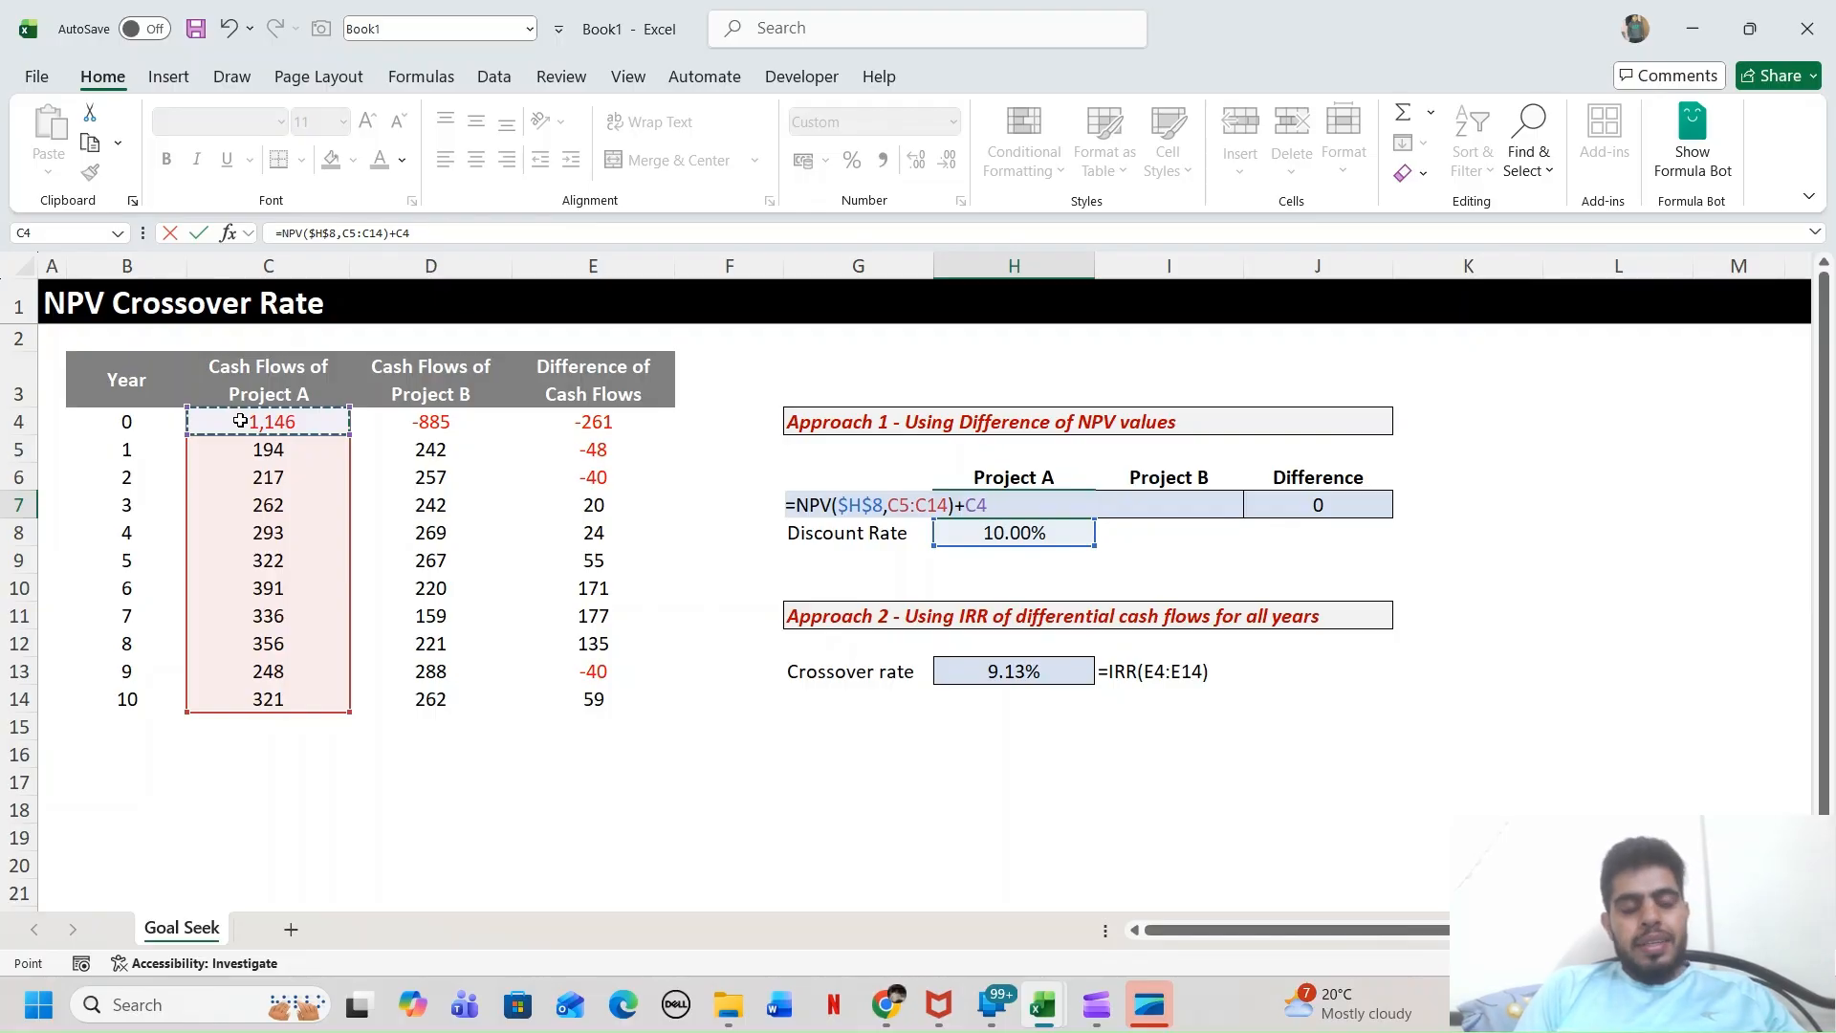
pyautogui.hotkey('ctrl', 'Return')
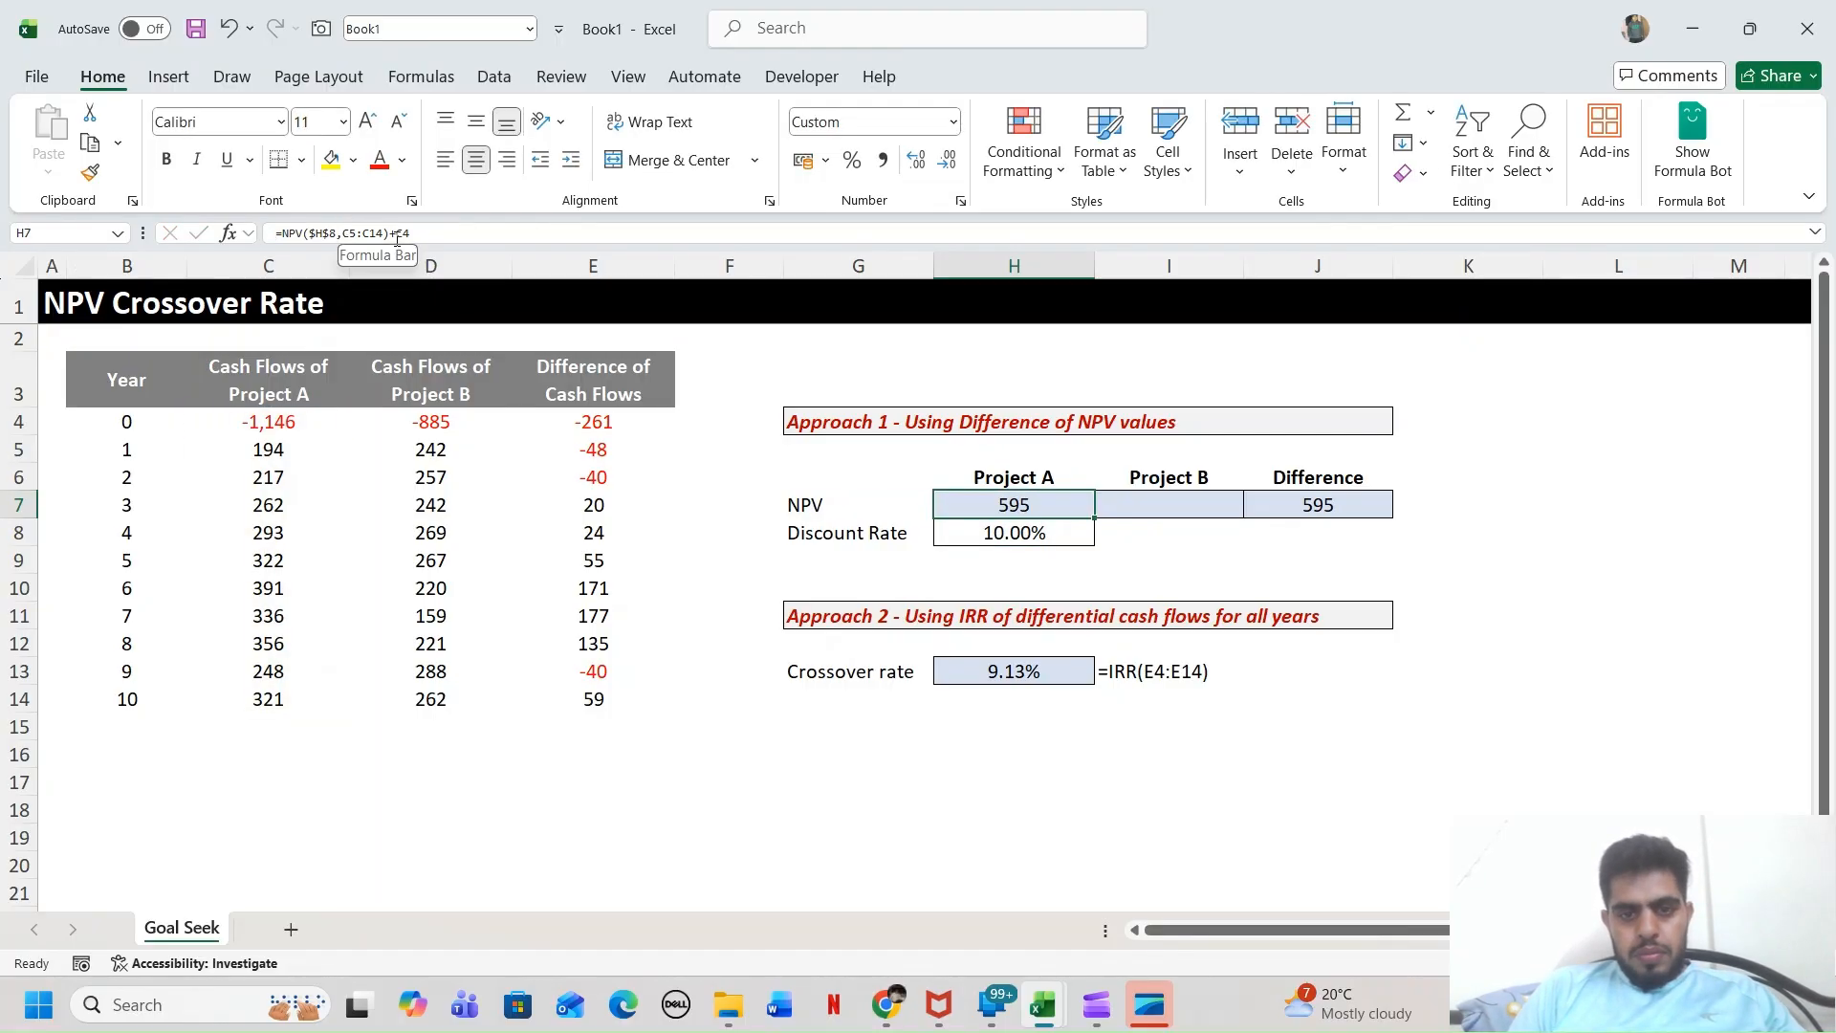
# - Fill Project A's NPV formula across to Project B in I7 and check its cell references
pyautogui.press('Right')
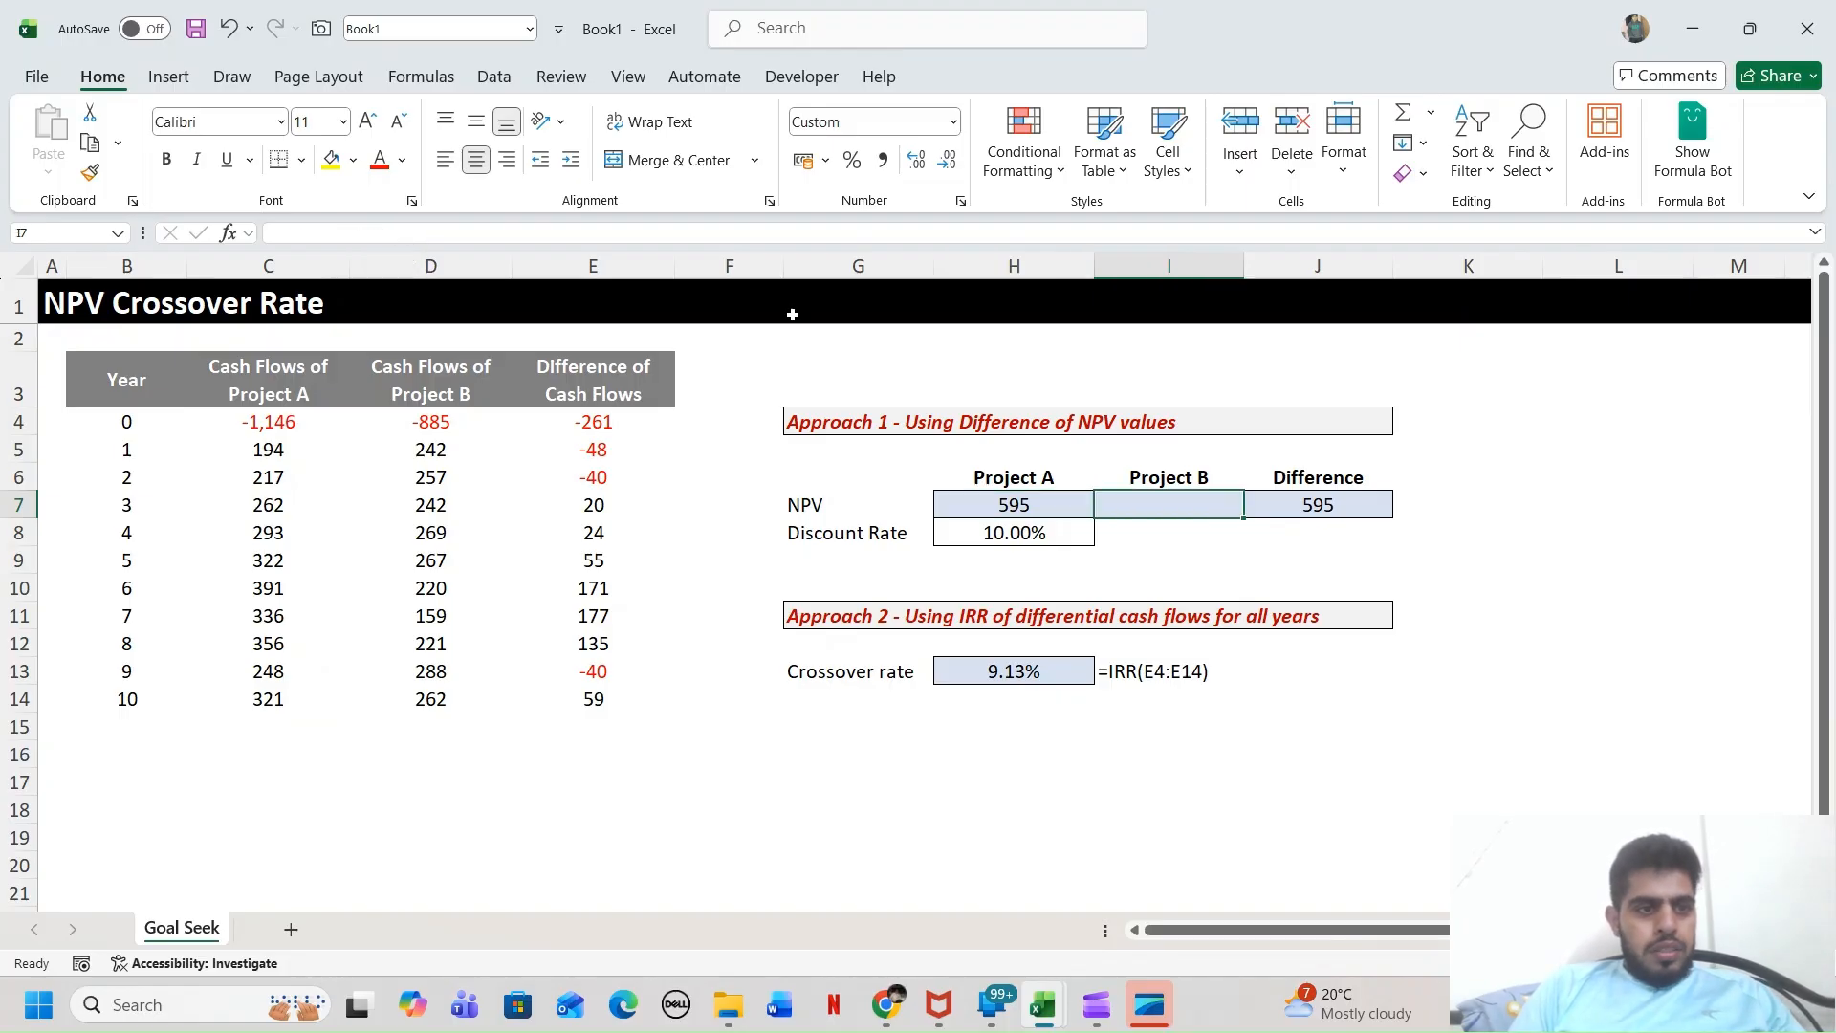
pyautogui.hotkey('ctrl', 'r')
pyautogui.press('F2')
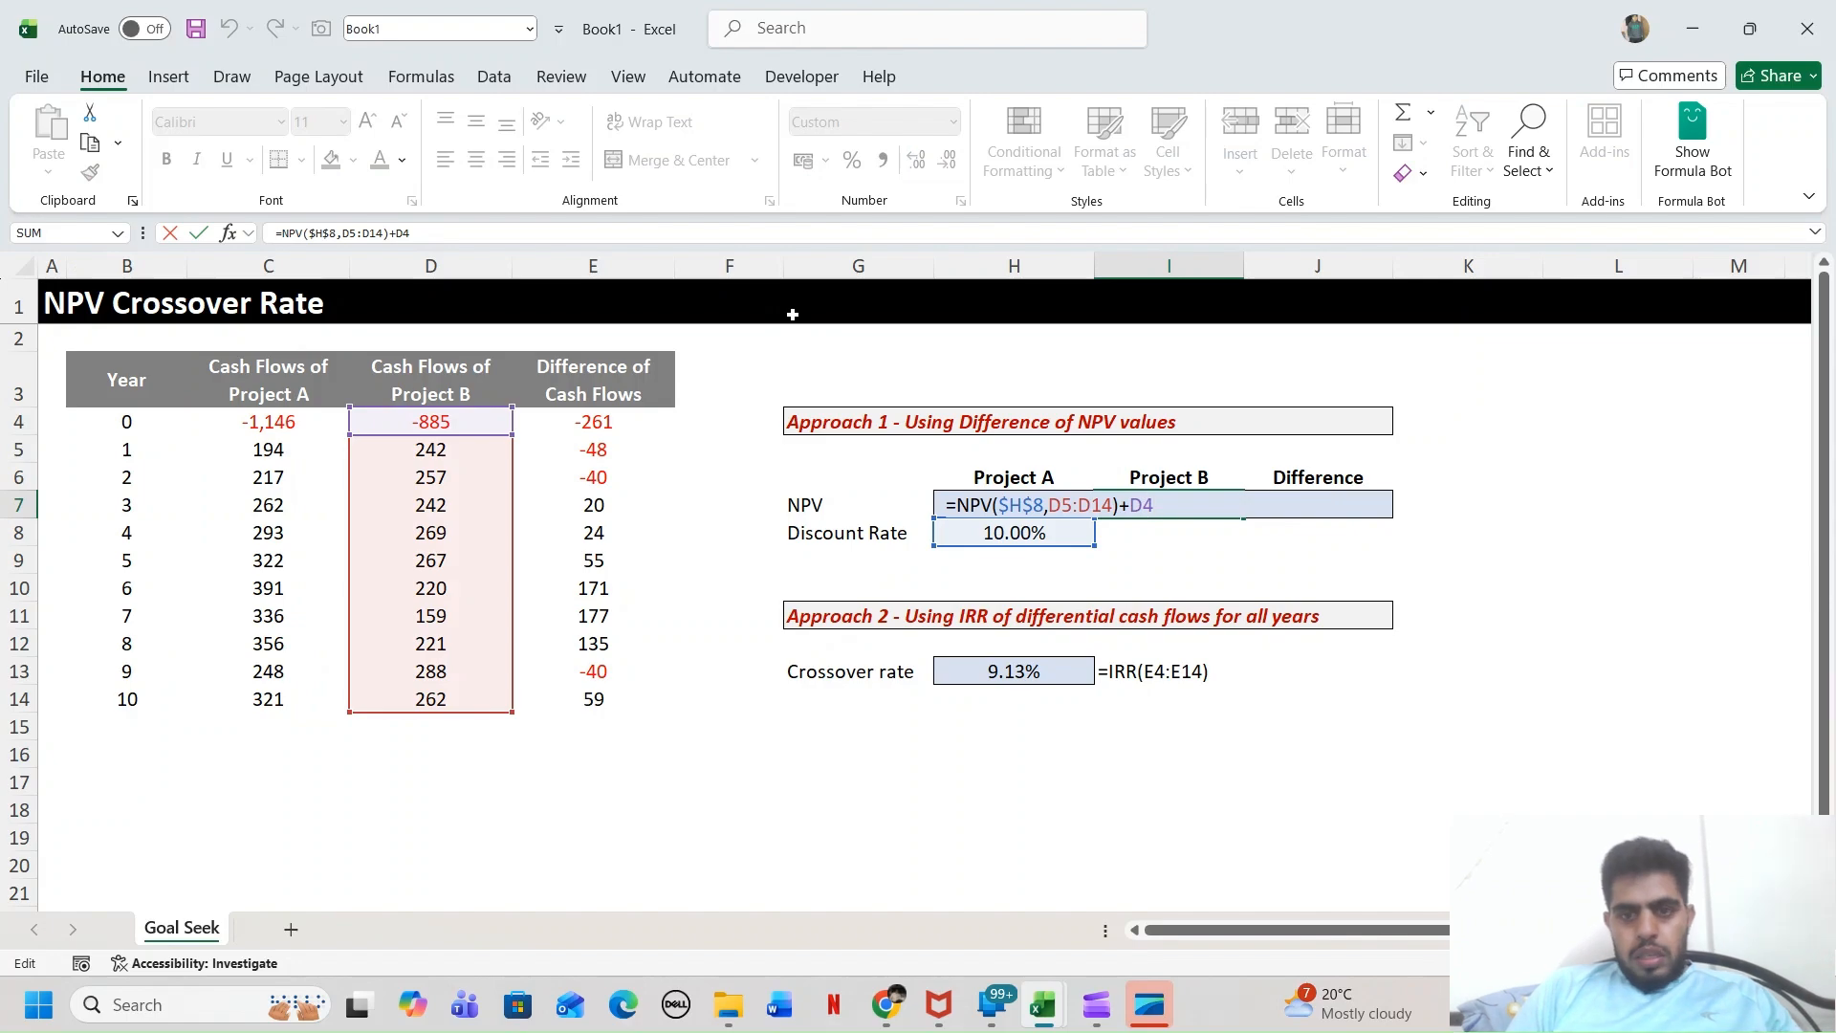
pyautogui.hotkey('ctrl', 'Return')
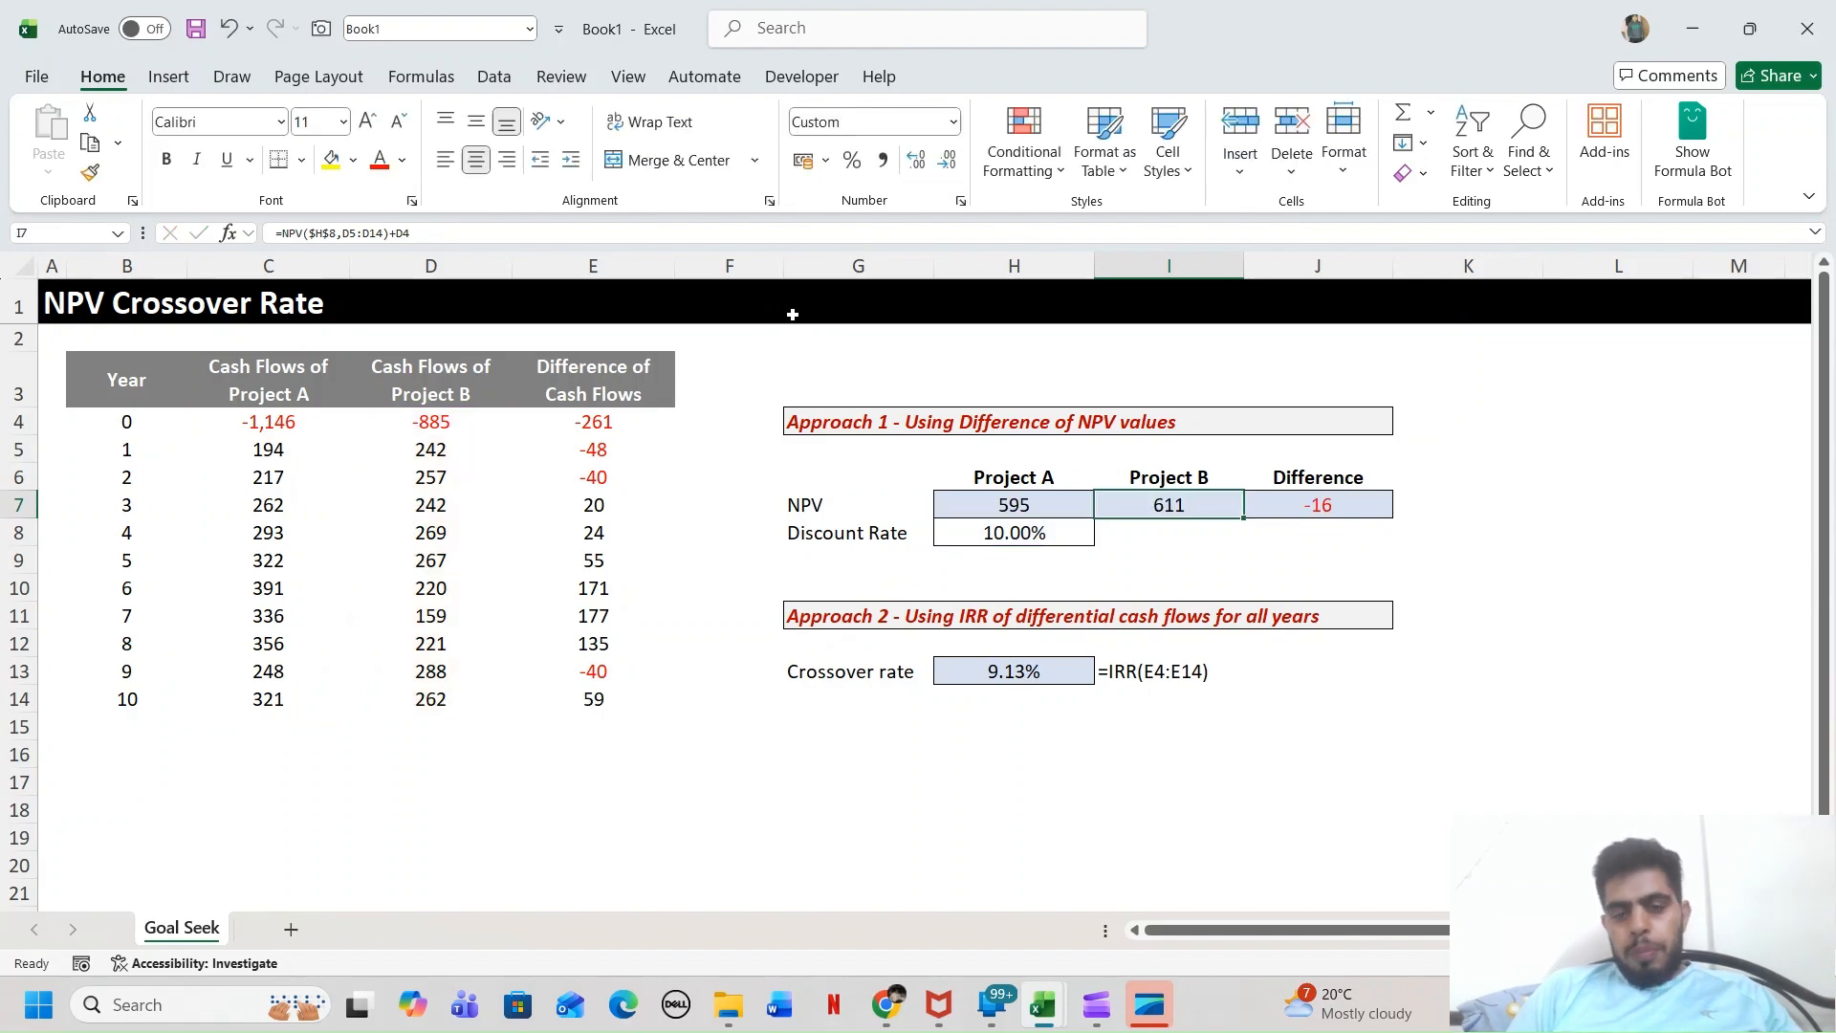
# - Run Goal Seek to bring the NPV difference in J7 to 0 by changing the discount rate in H8, and keep the solution
pyautogui.click(1309, 509)
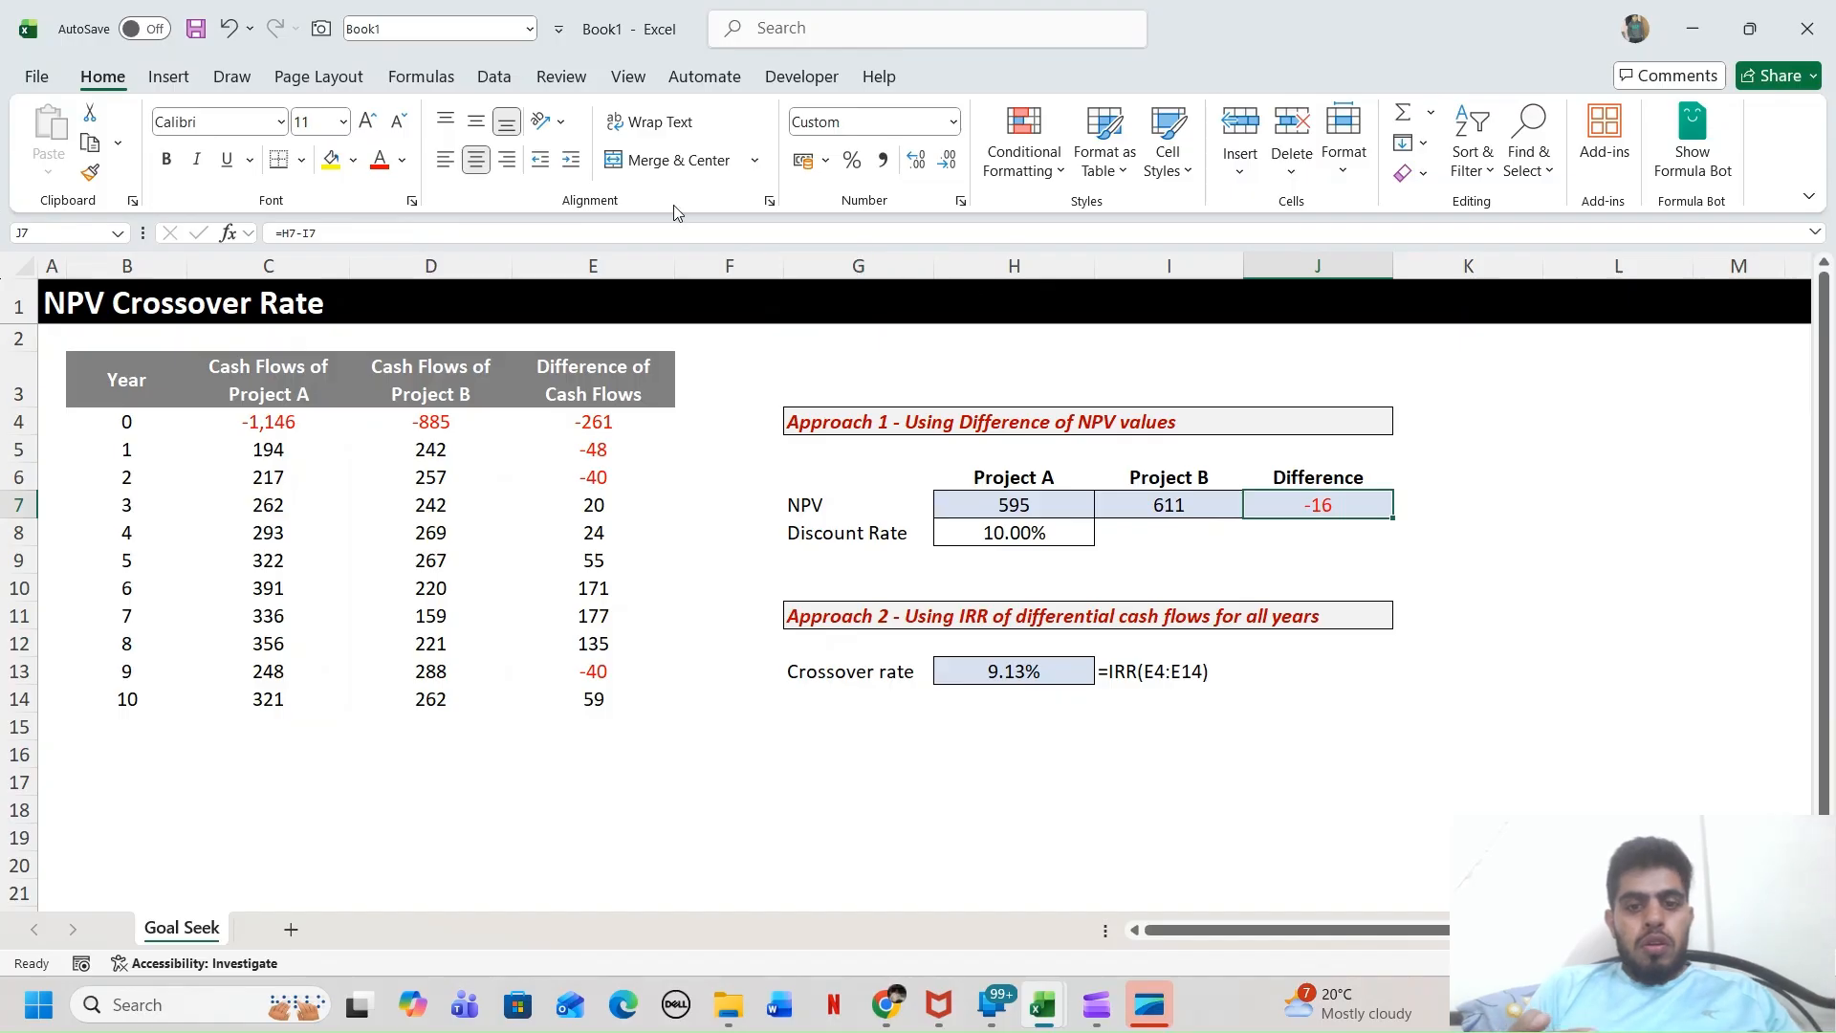
pyautogui.click(488, 79)
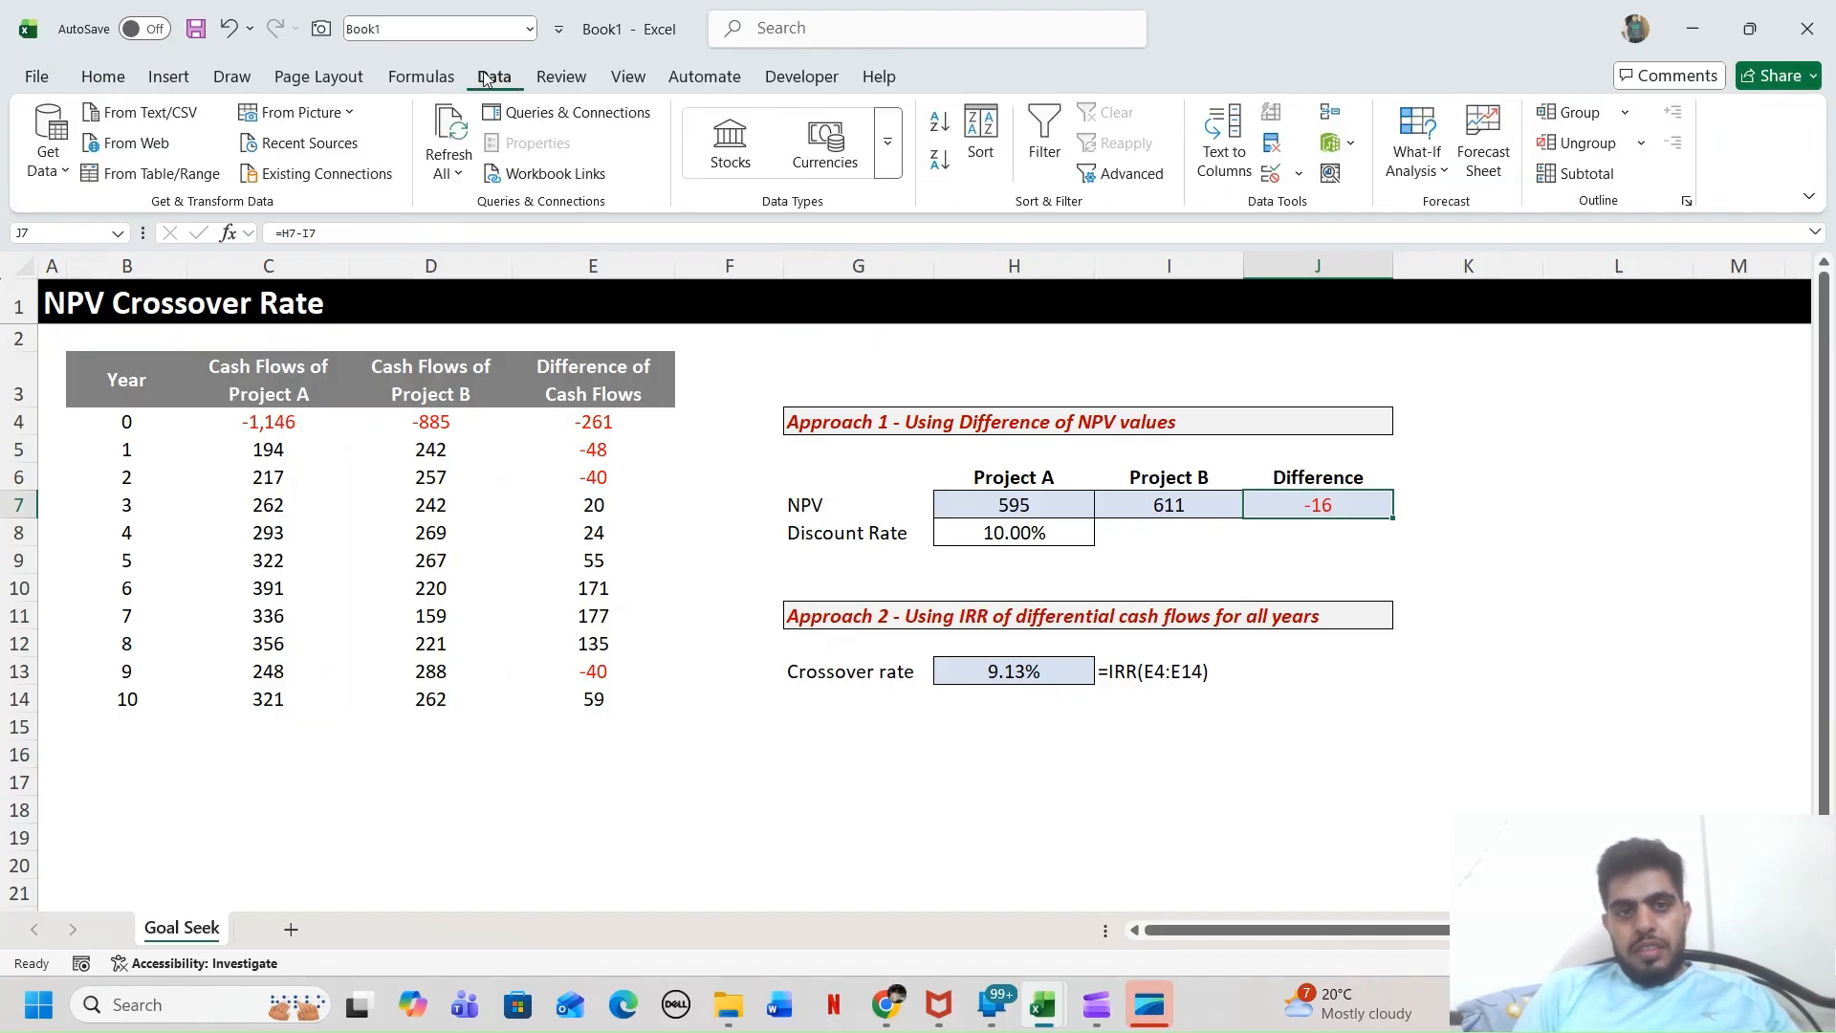
pyautogui.click(415, 86)
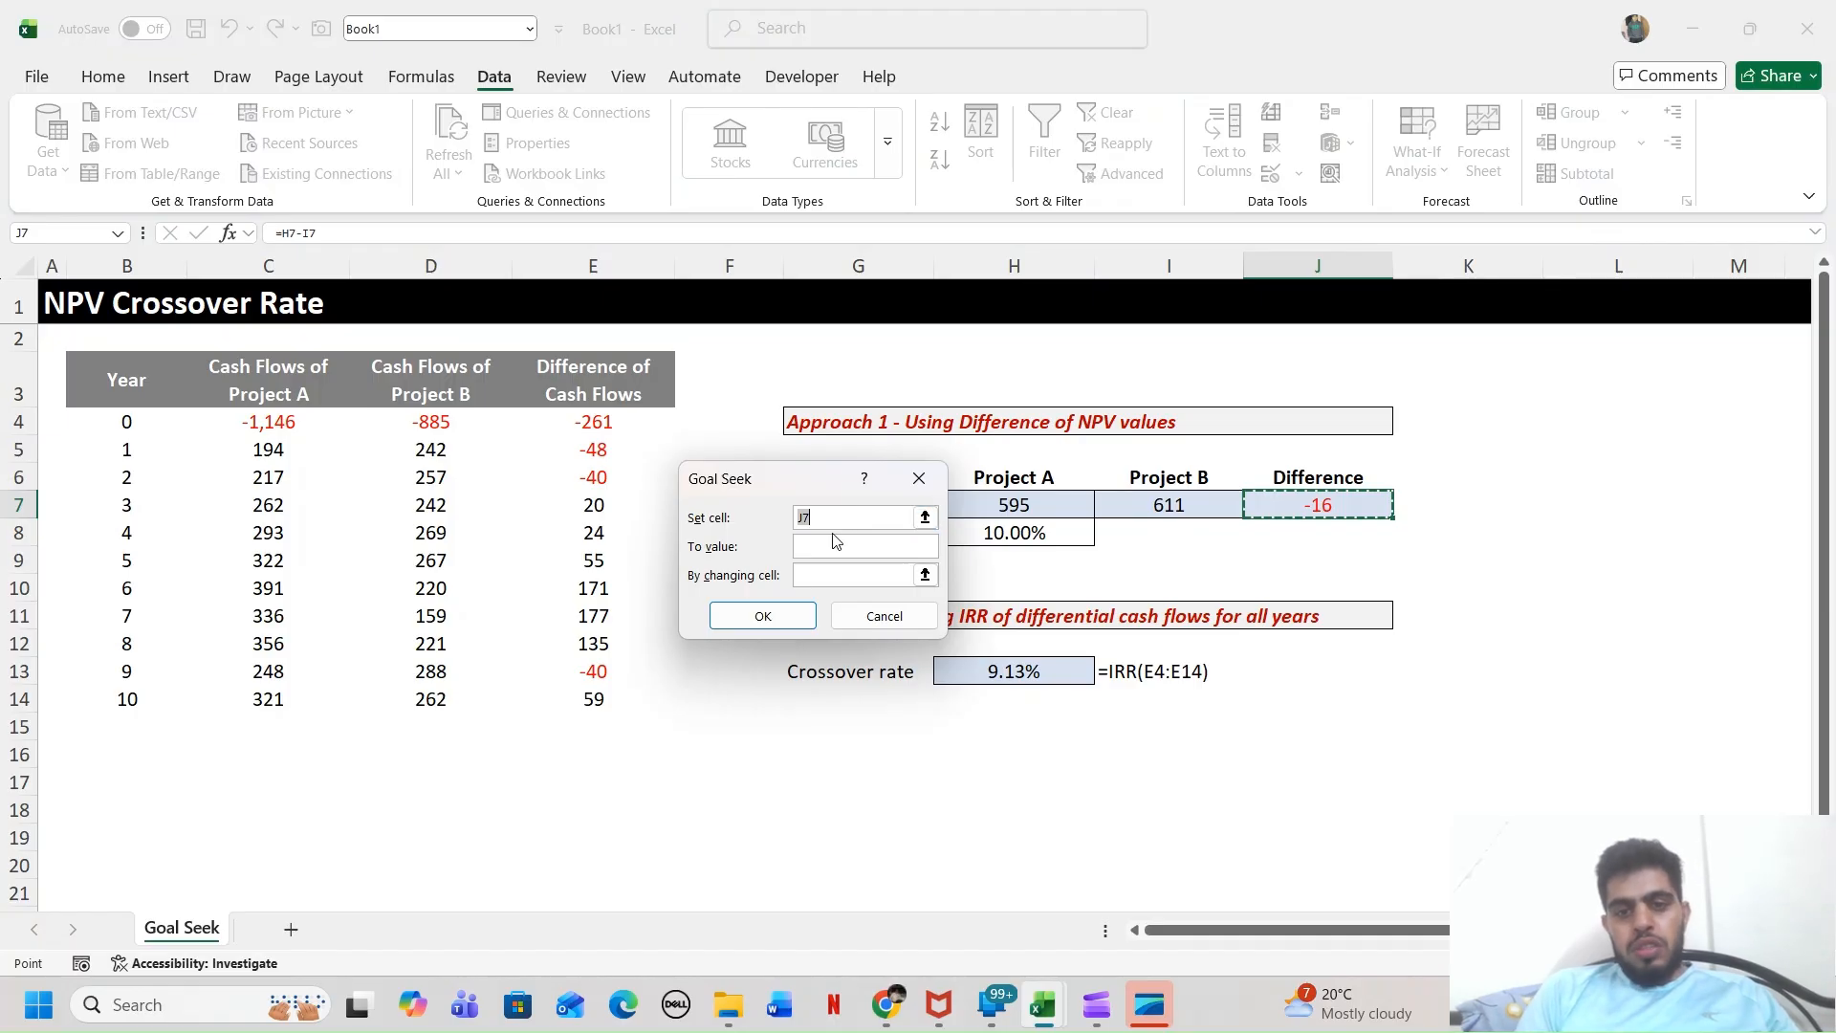
pyautogui.click(804, 550)
pyautogui.write('0')
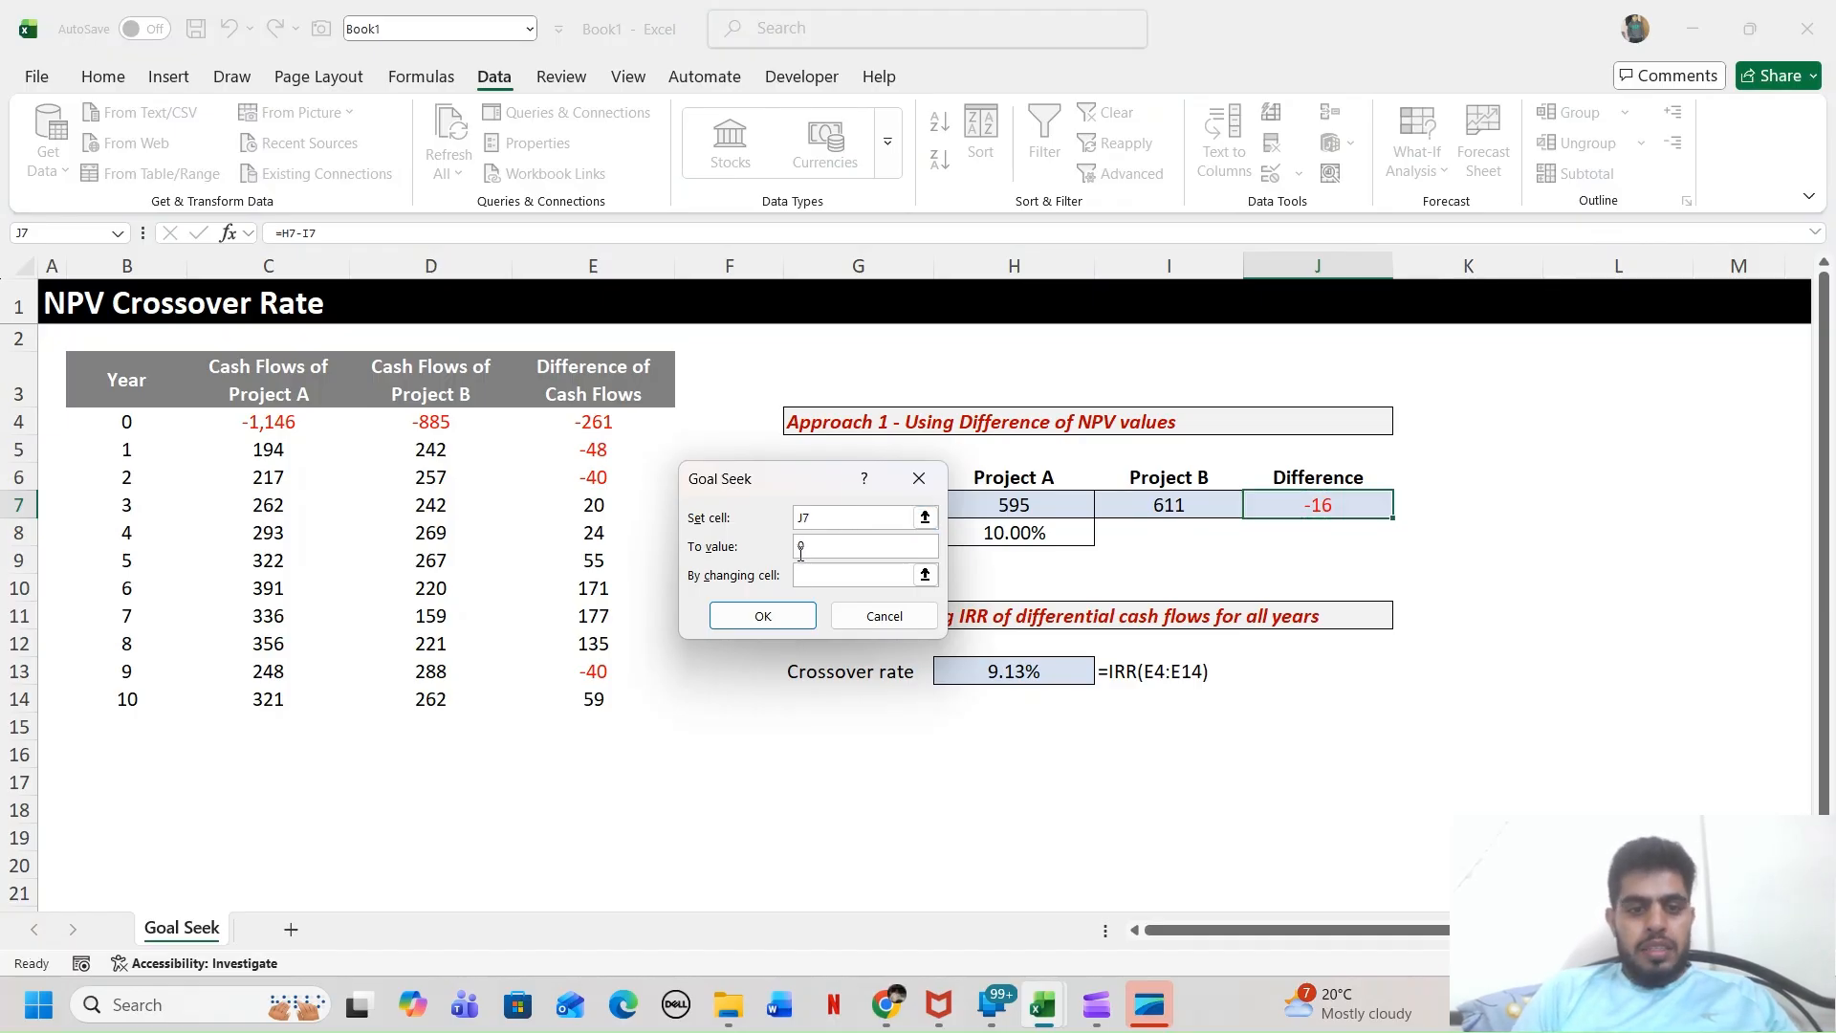
pyautogui.click(817, 572)
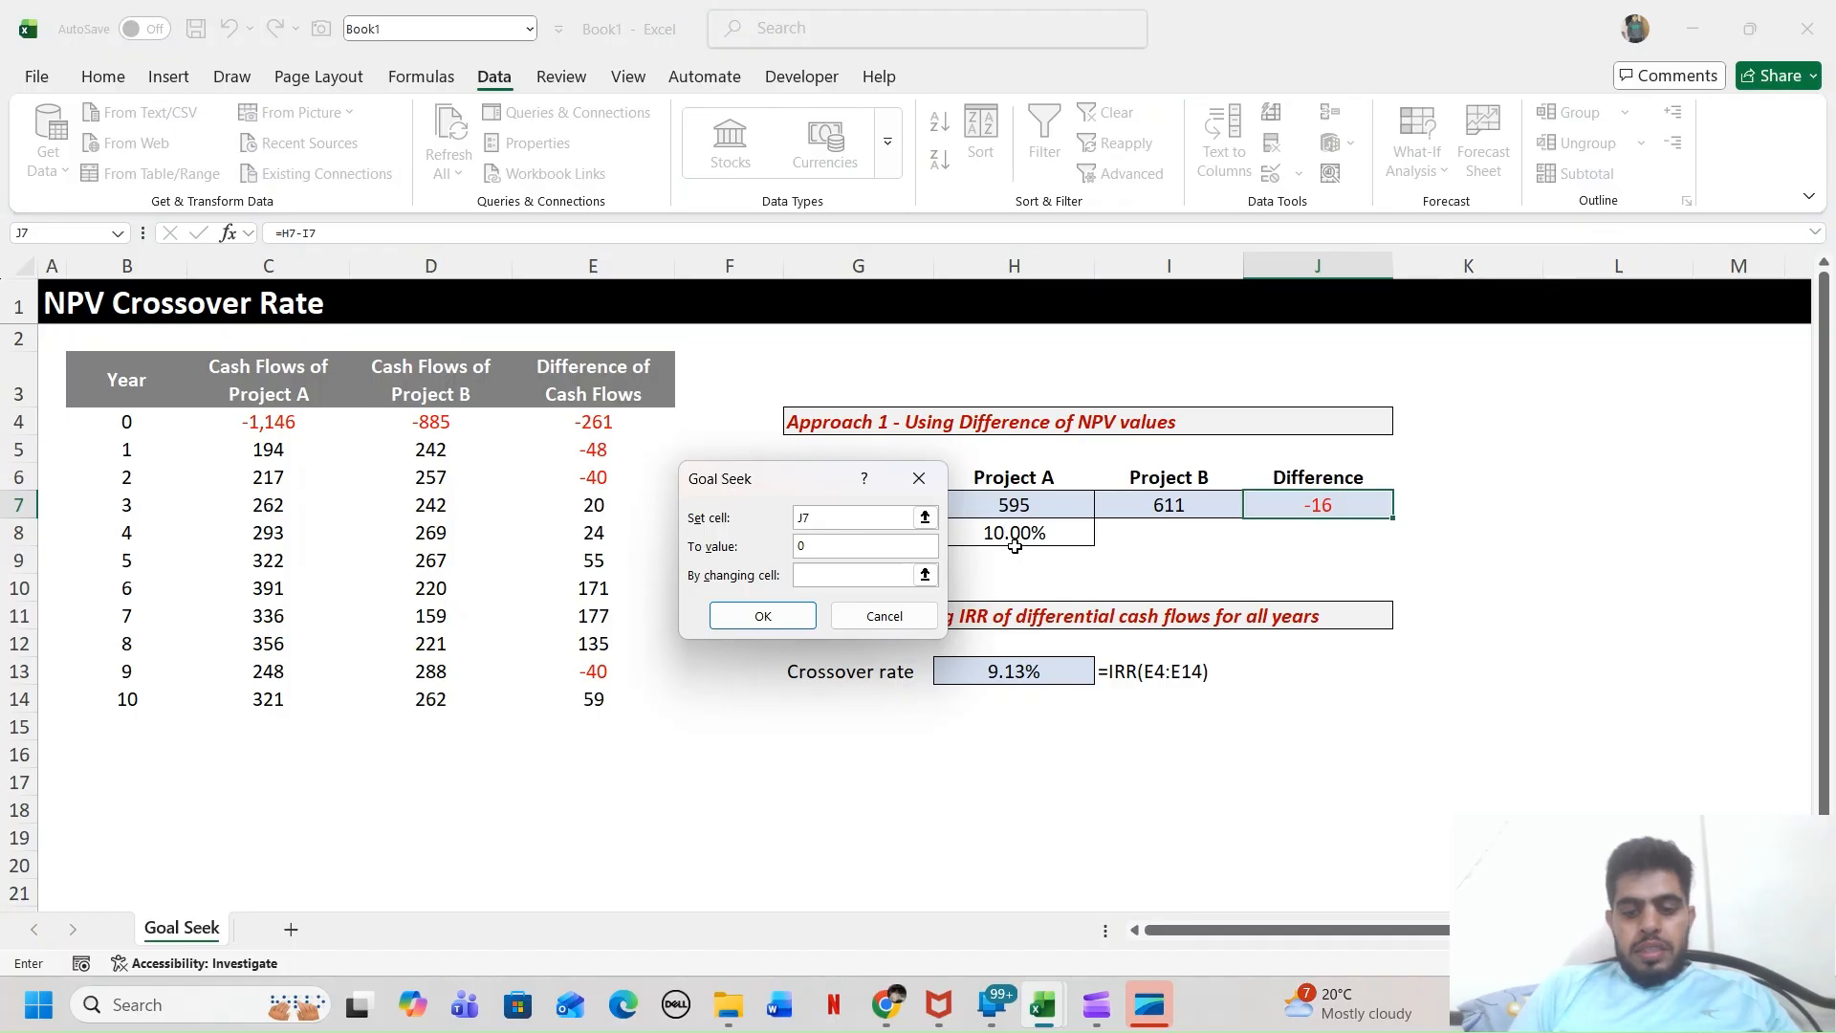
pyautogui.click(1014, 538)
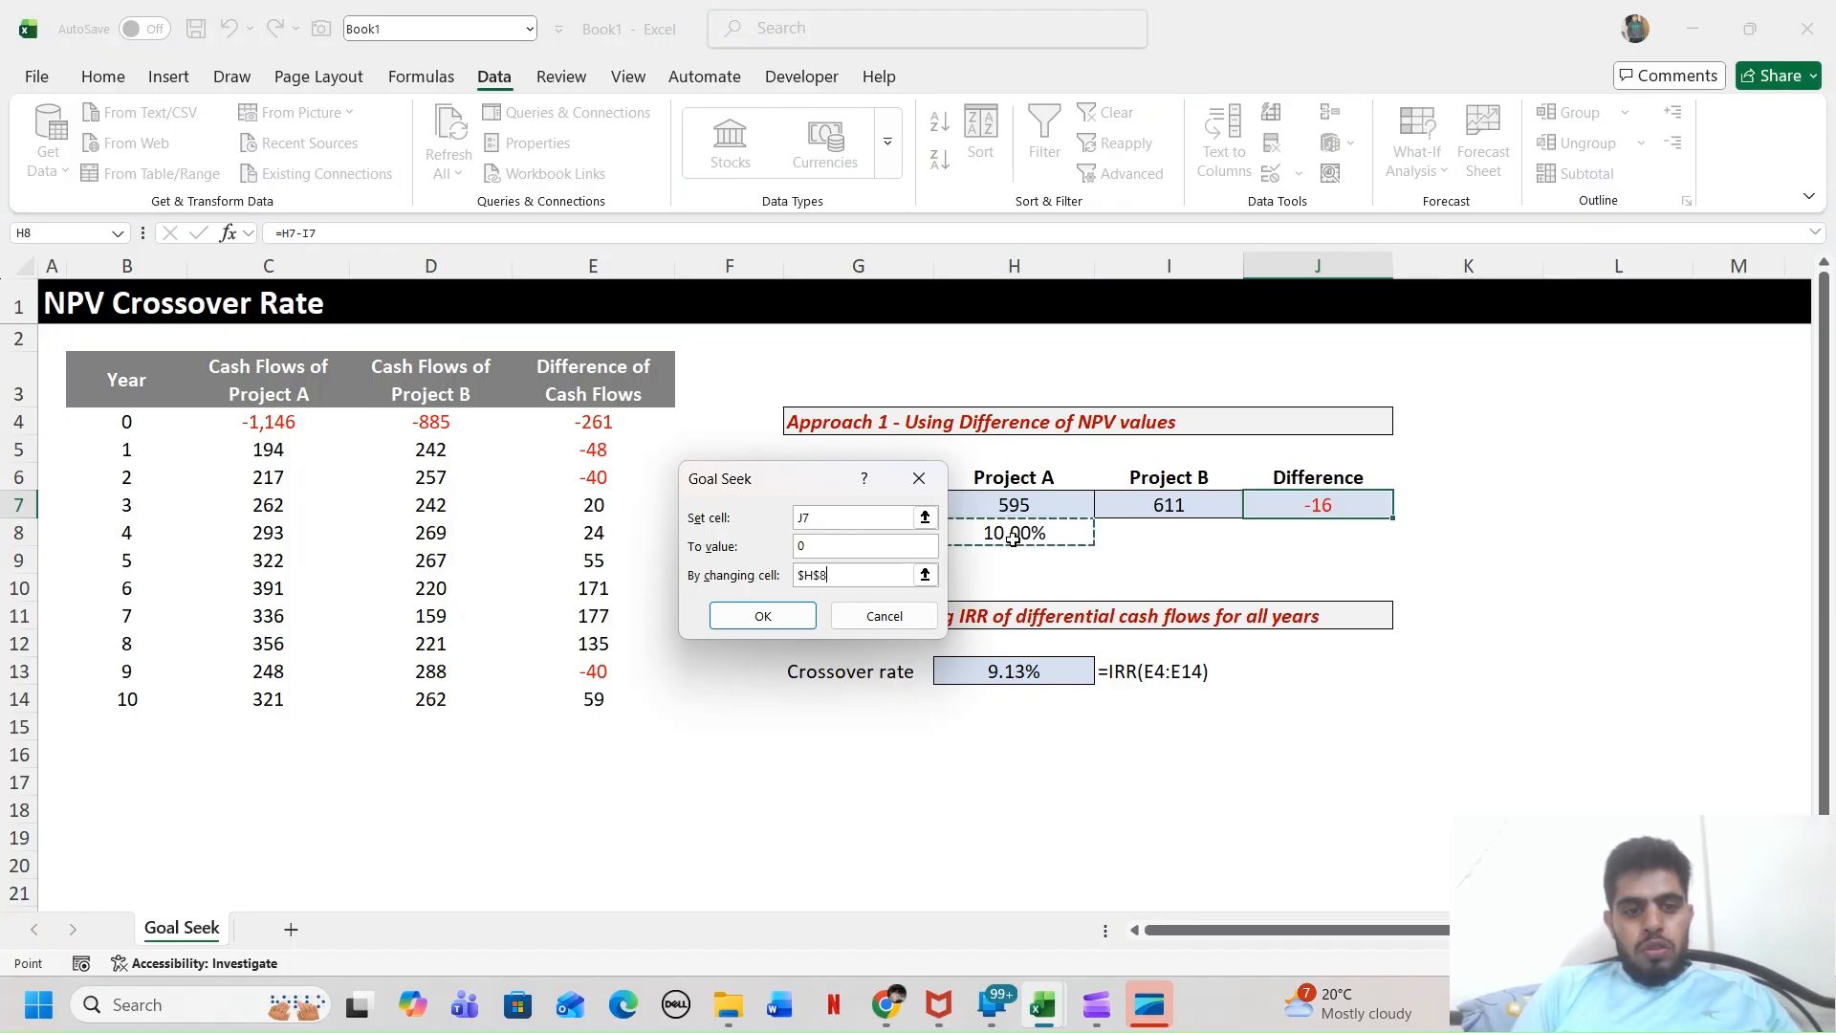
pyautogui.click(762, 616)
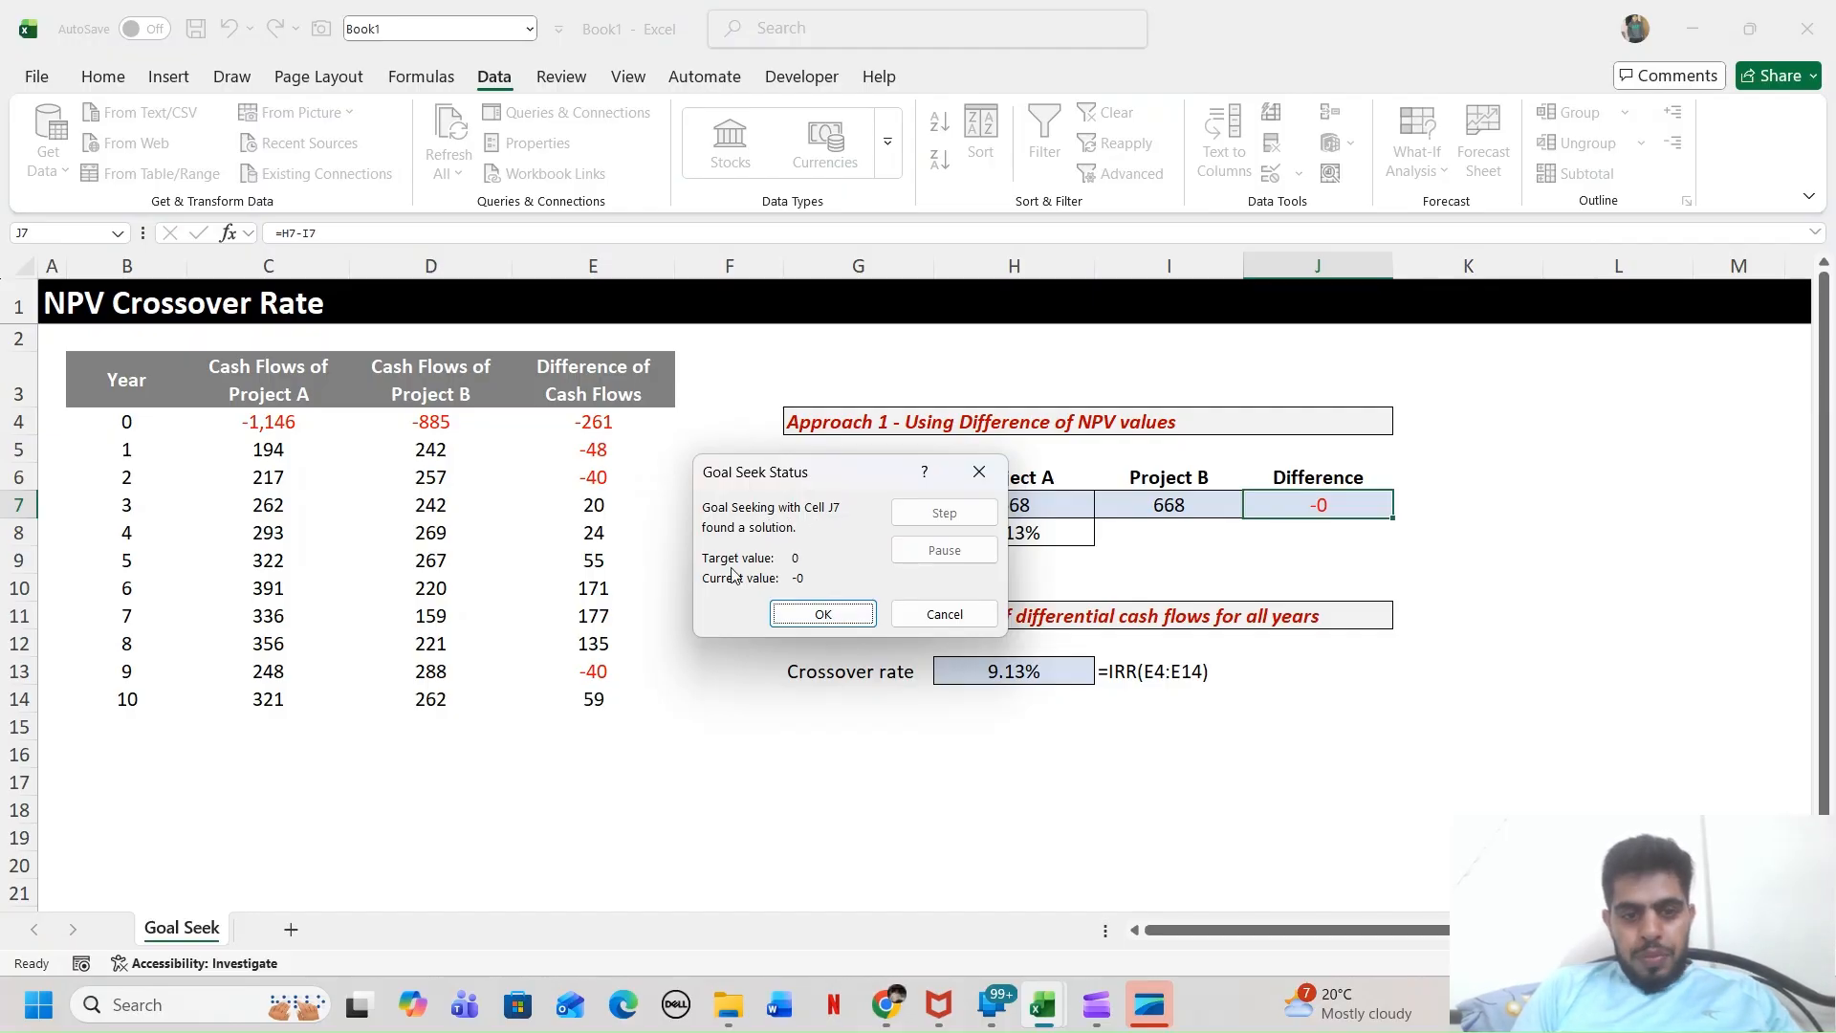
pyautogui.click(821, 616)
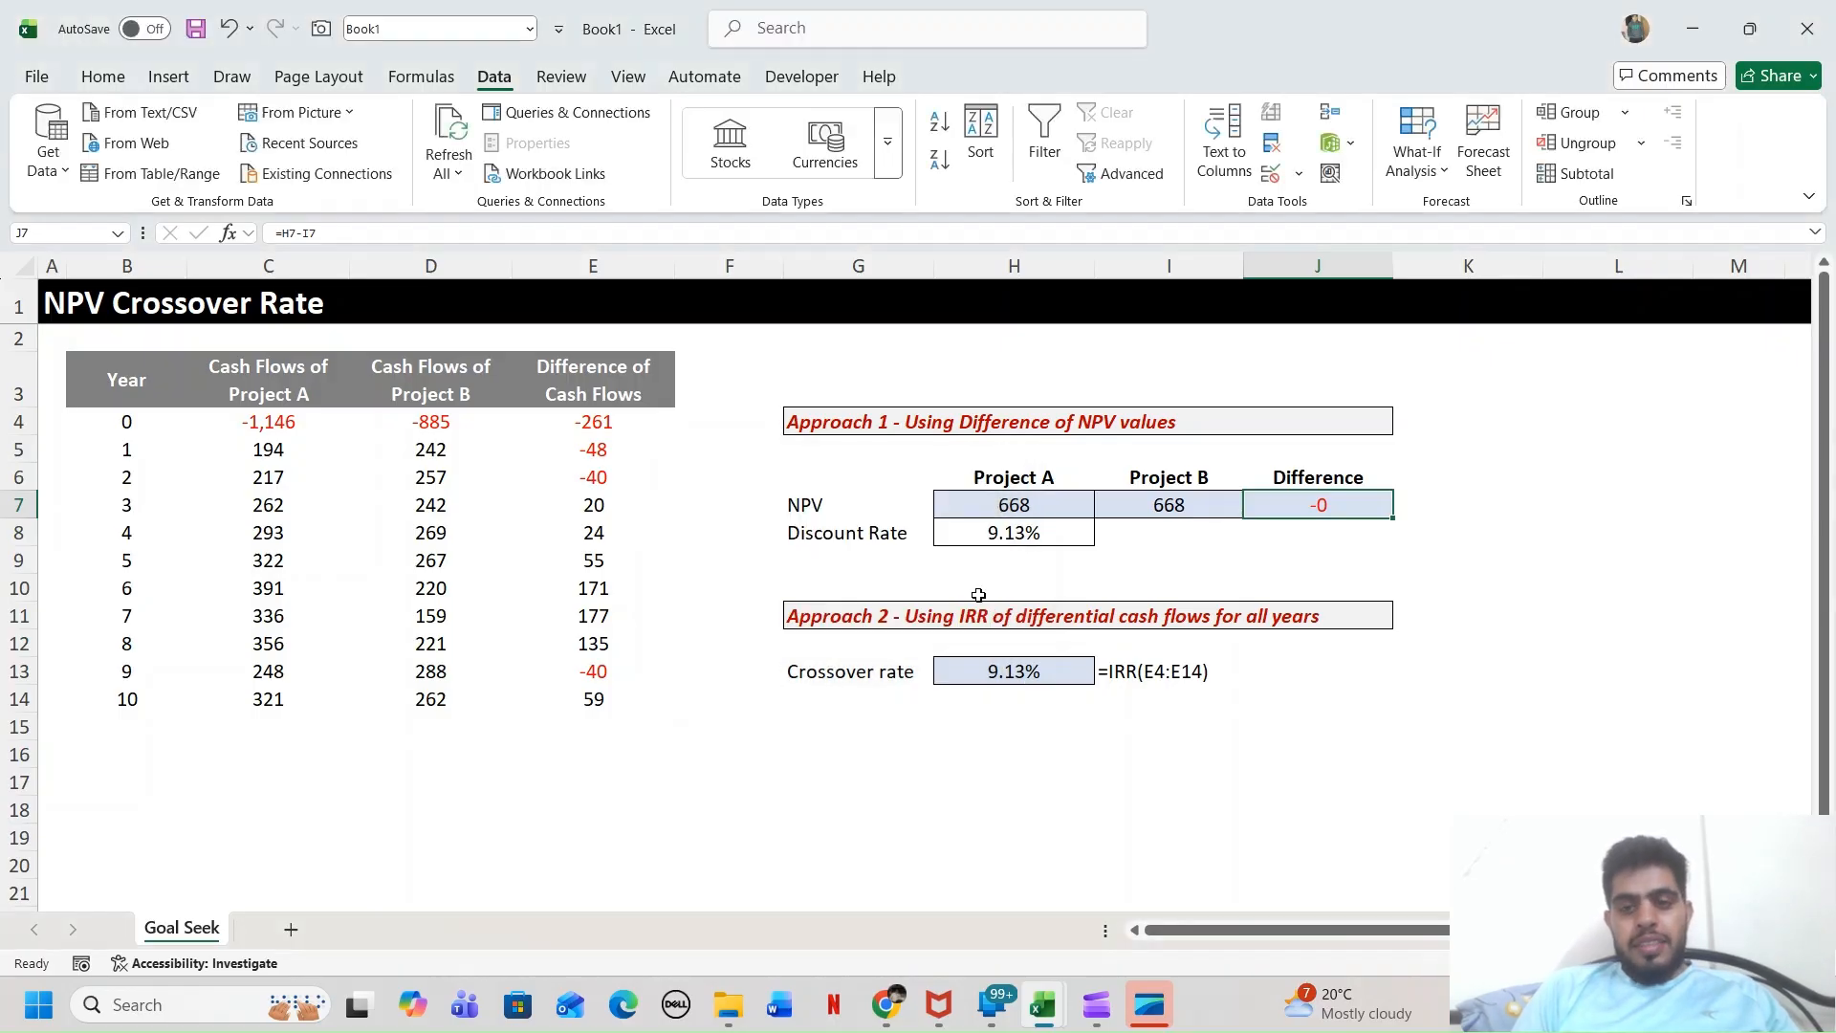
# - Compare the discount rate in H8 with the IRR-based crossover rate in H13
pyautogui.click(1050, 539)
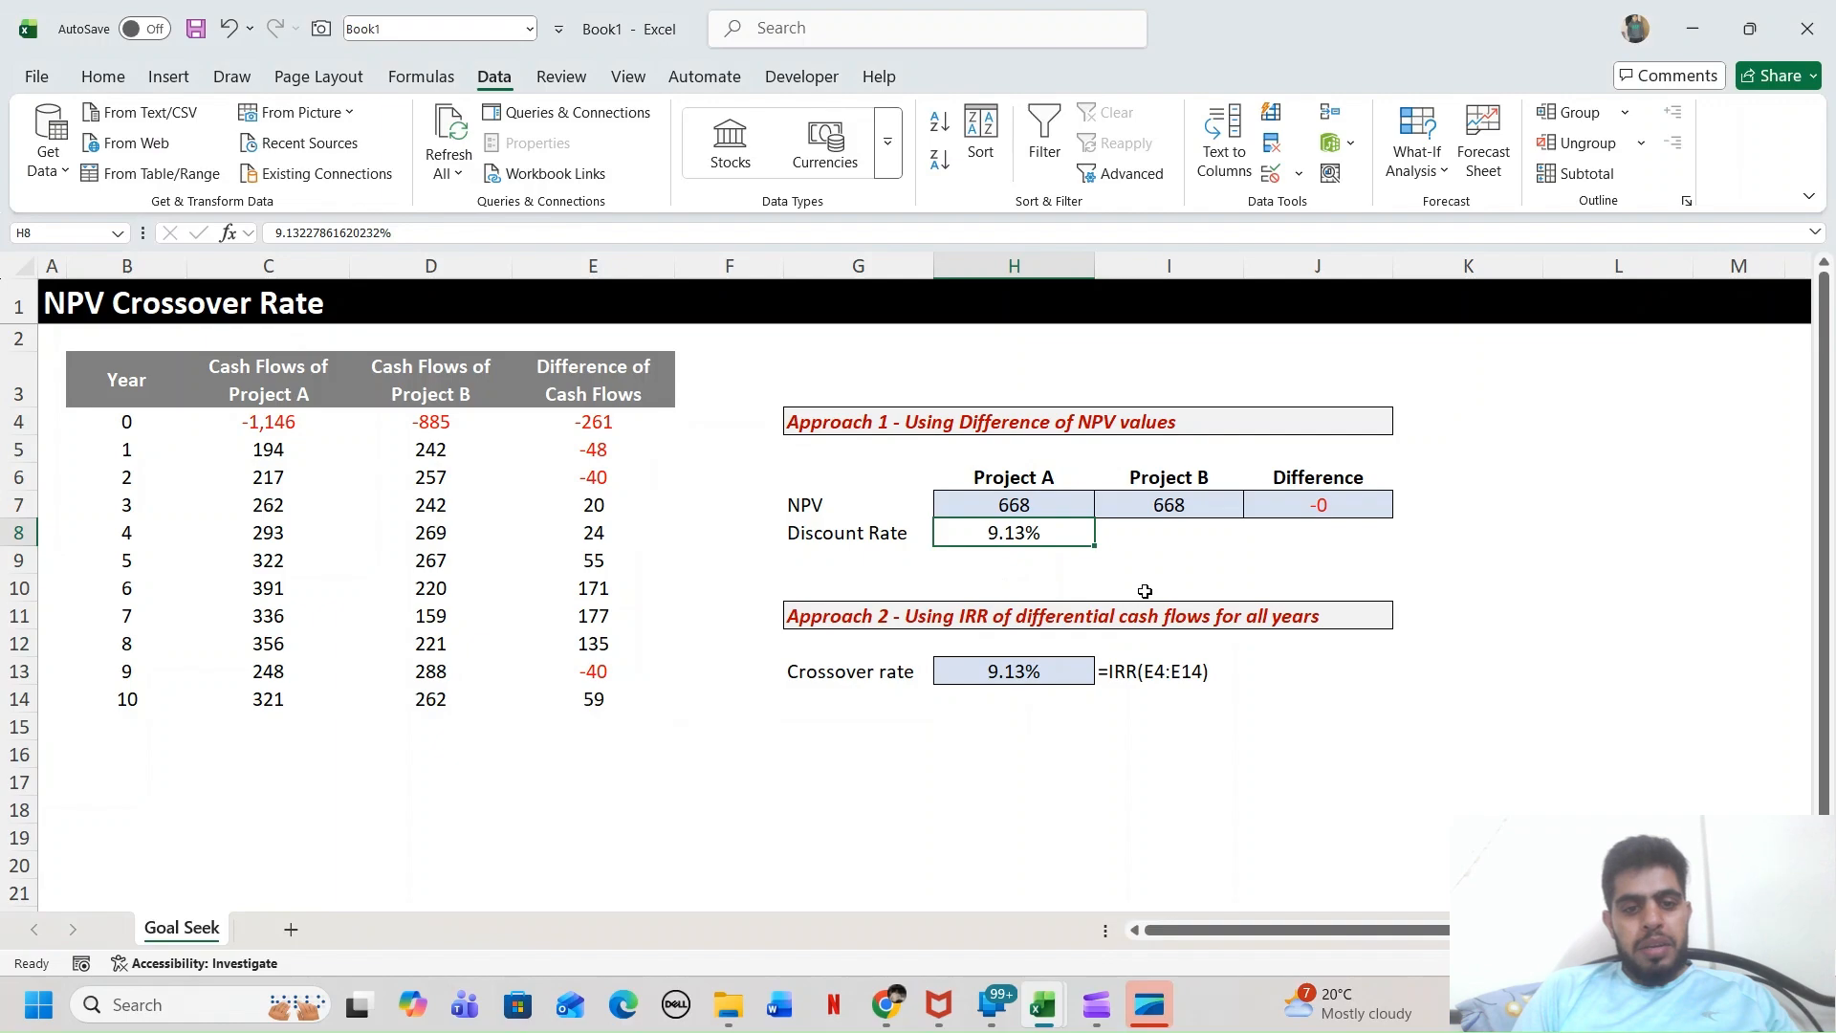
pyautogui.press('Down')
pyautogui.press('Down')
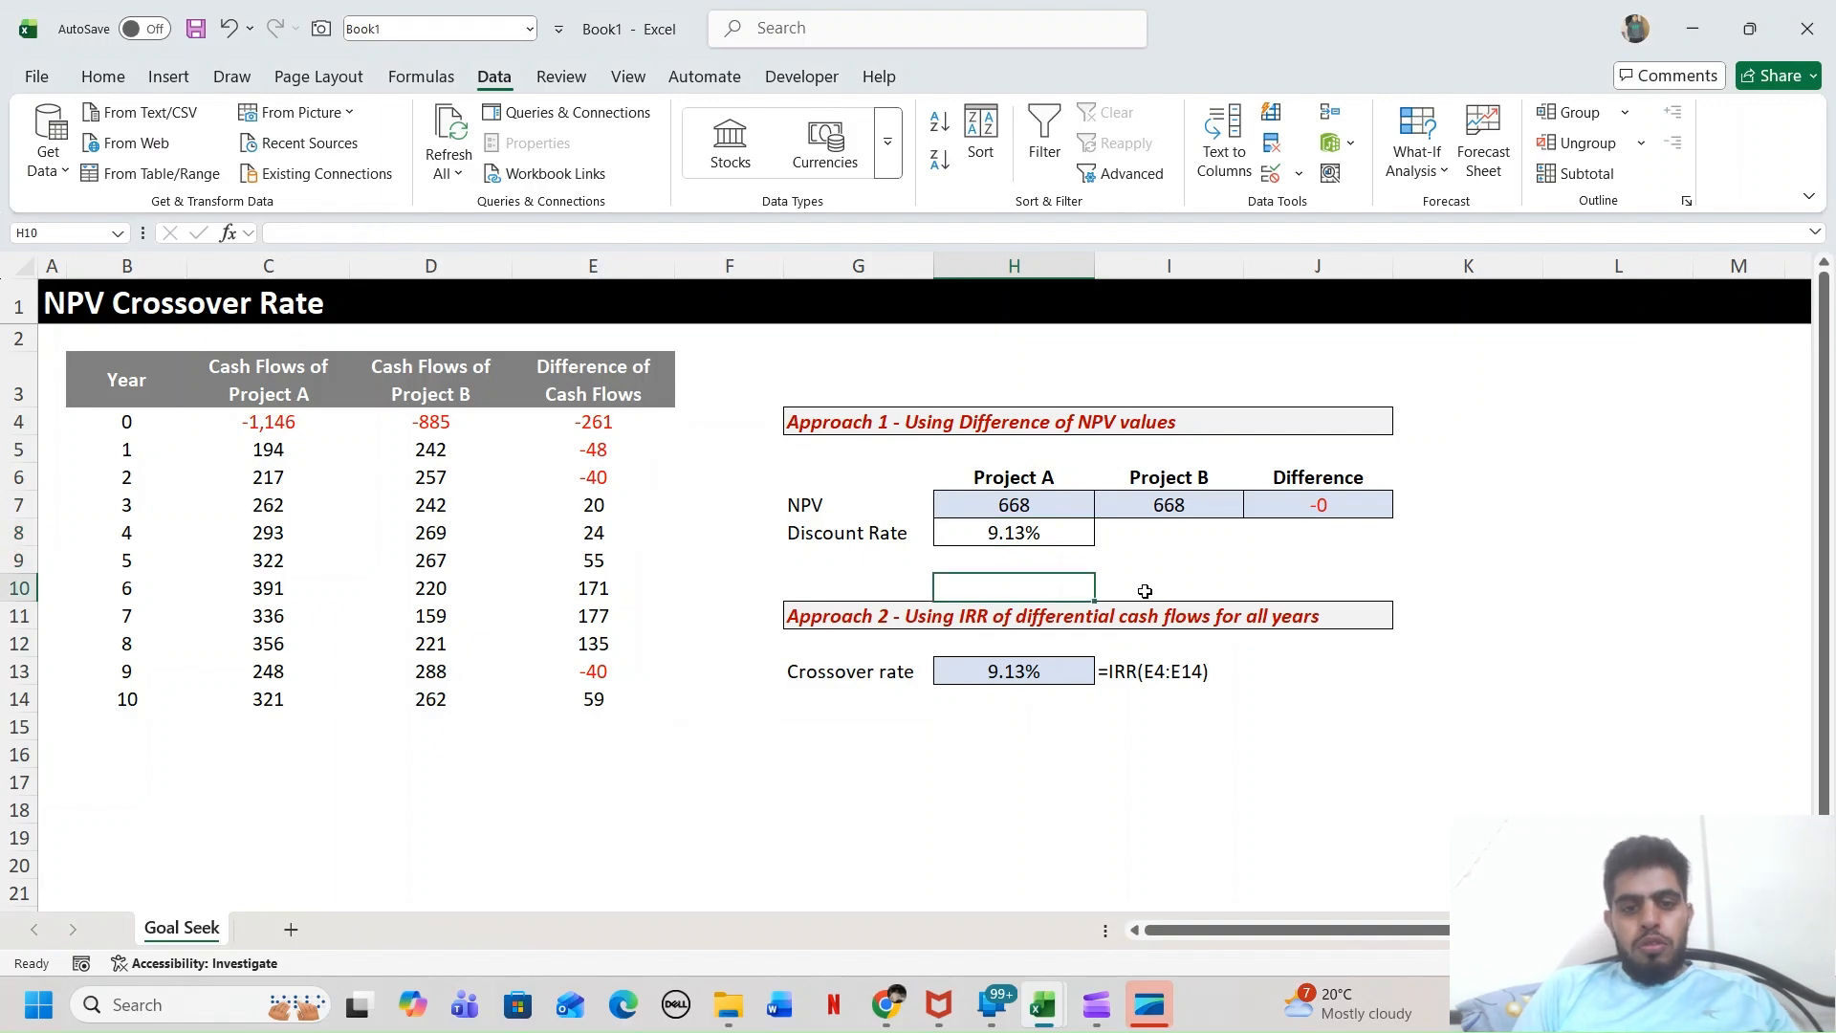
pyautogui.press('Down')
pyautogui.press('Down')
pyautogui.press('Down')
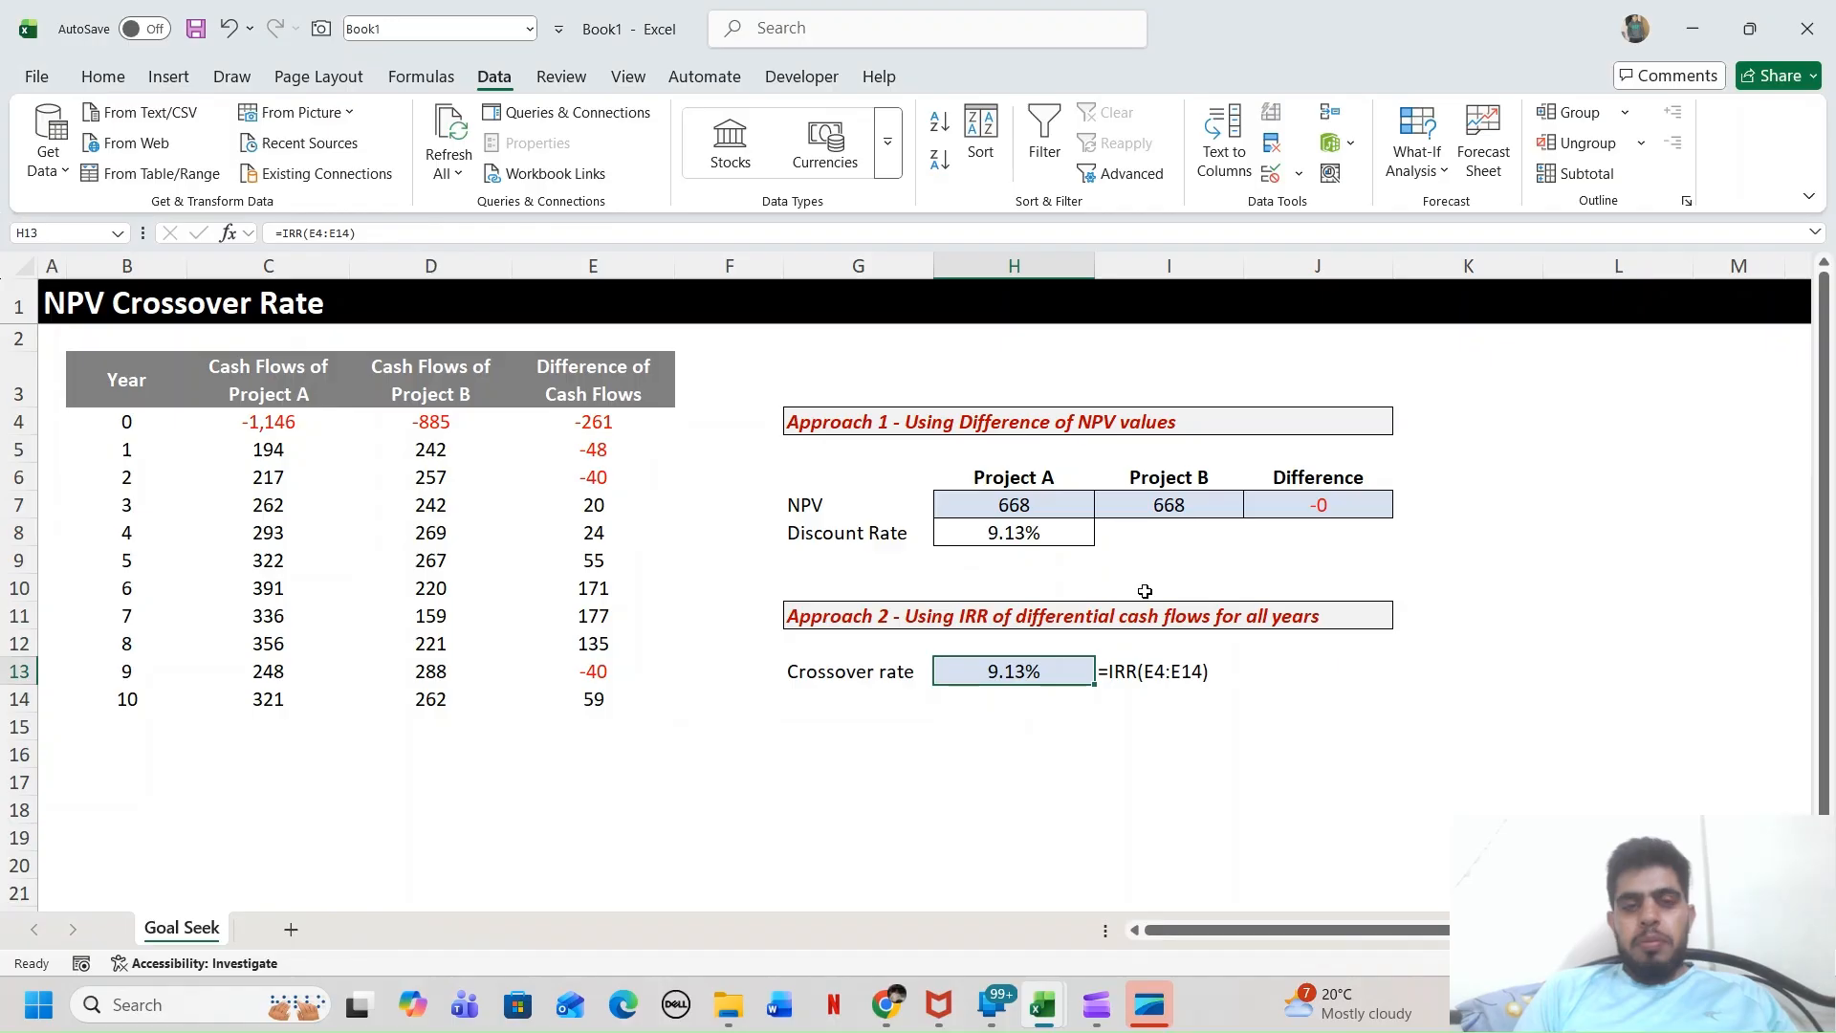
pyautogui.click(1097, 1005)
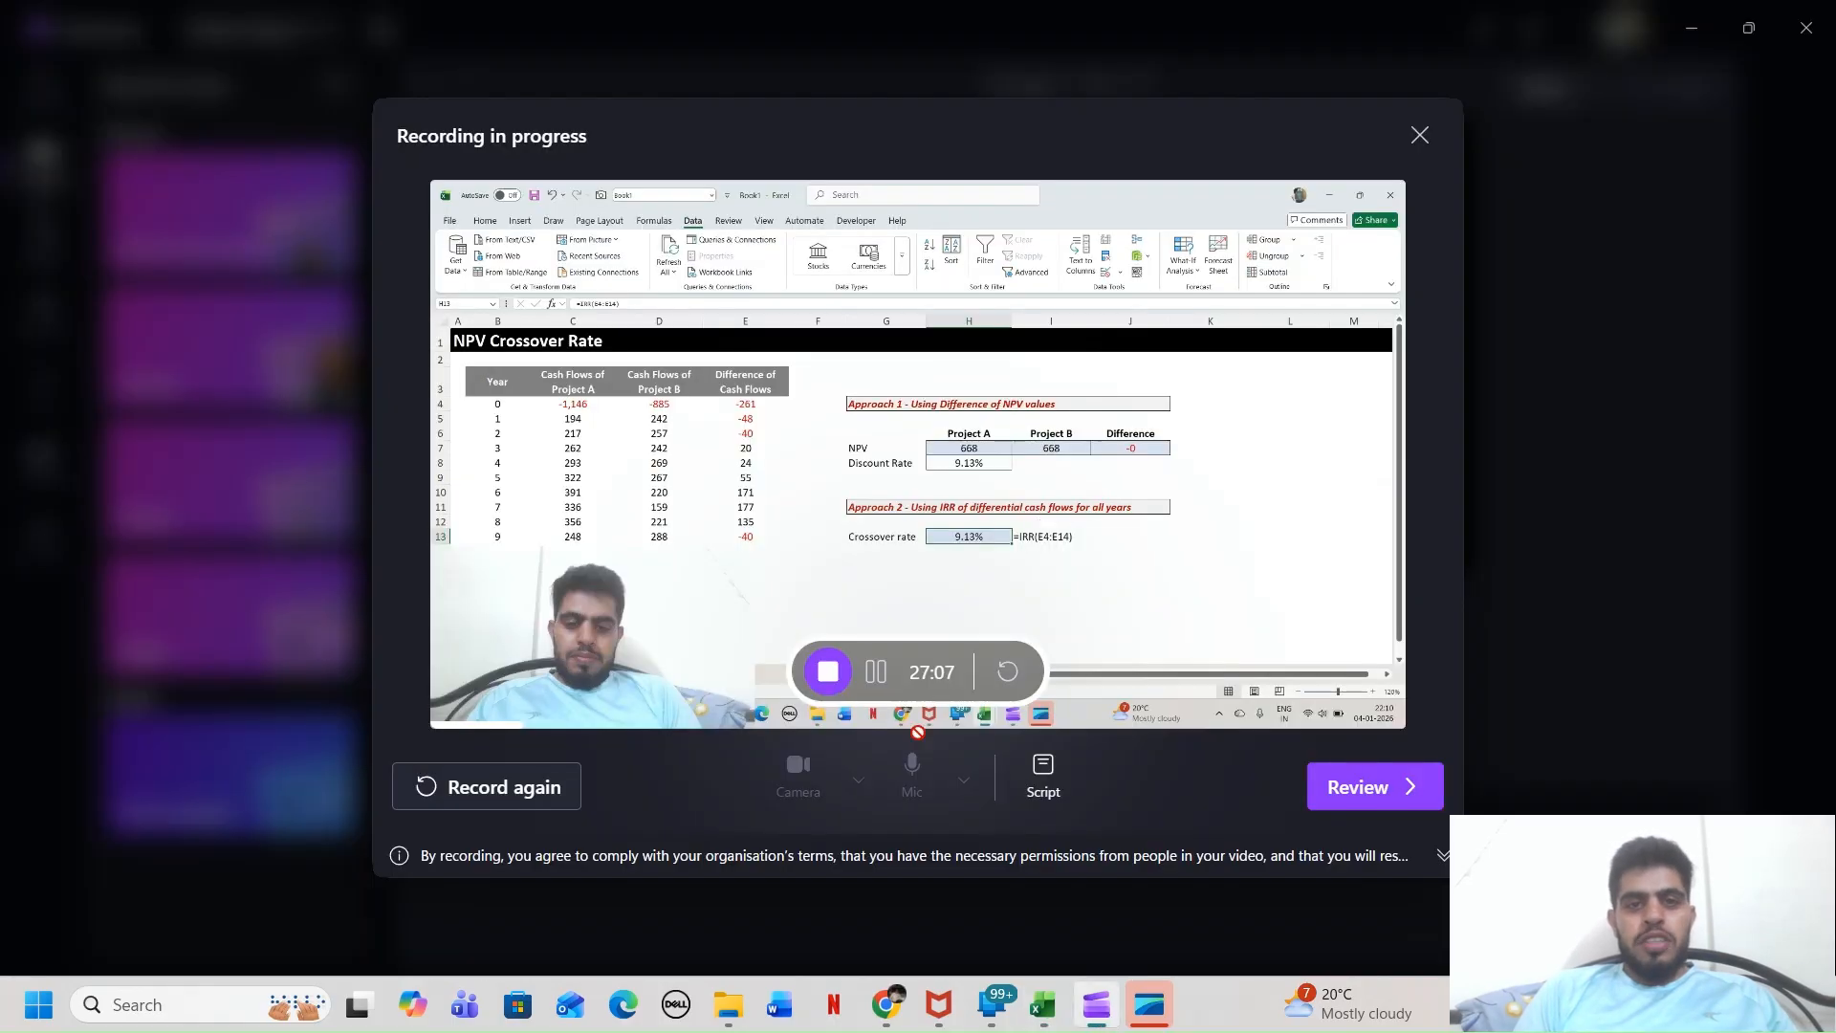